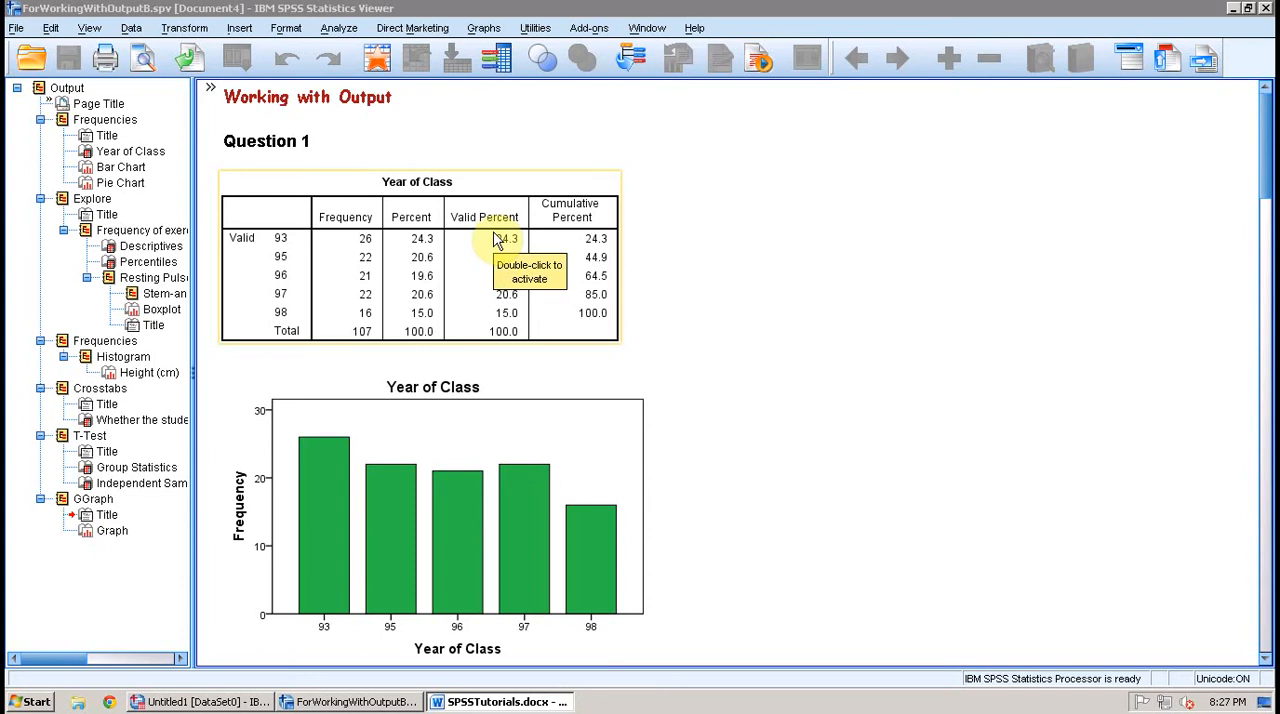
# Step: Delete the Valid Percent and Cumulative Percent columns from the Year of Class frequency table
pyautogui.click(497, 240)
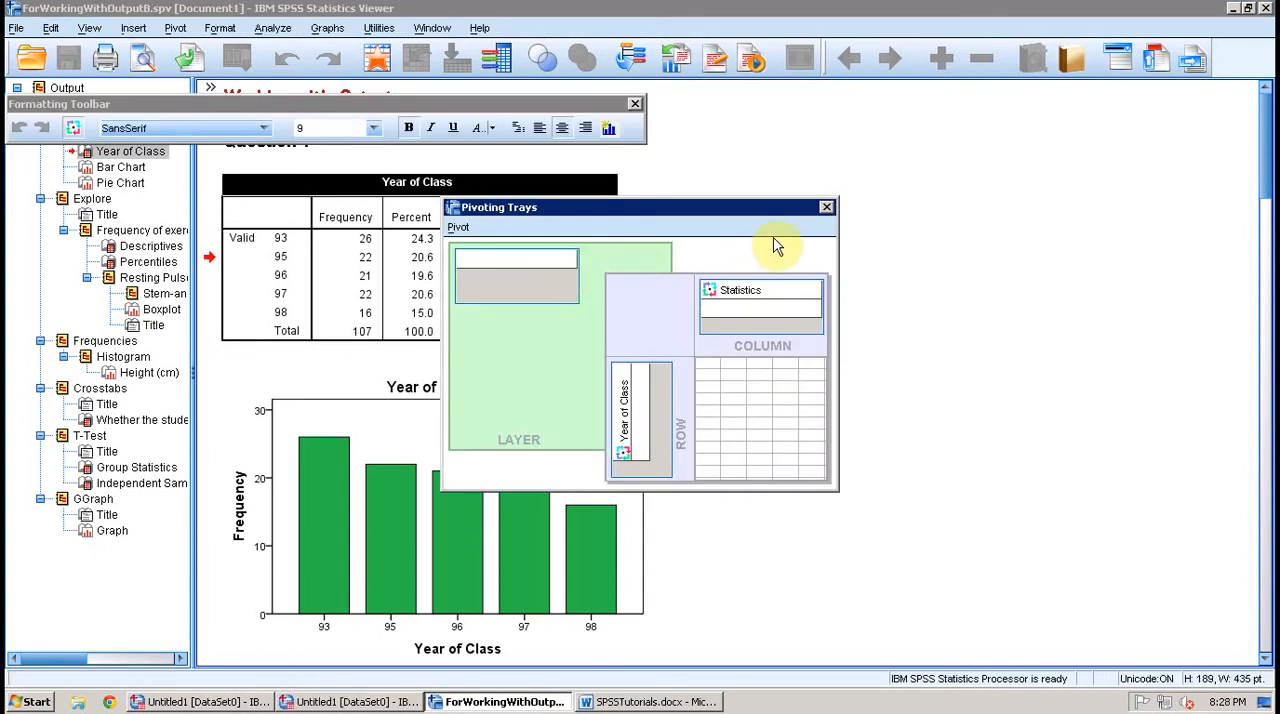
pyautogui.click(828, 209)
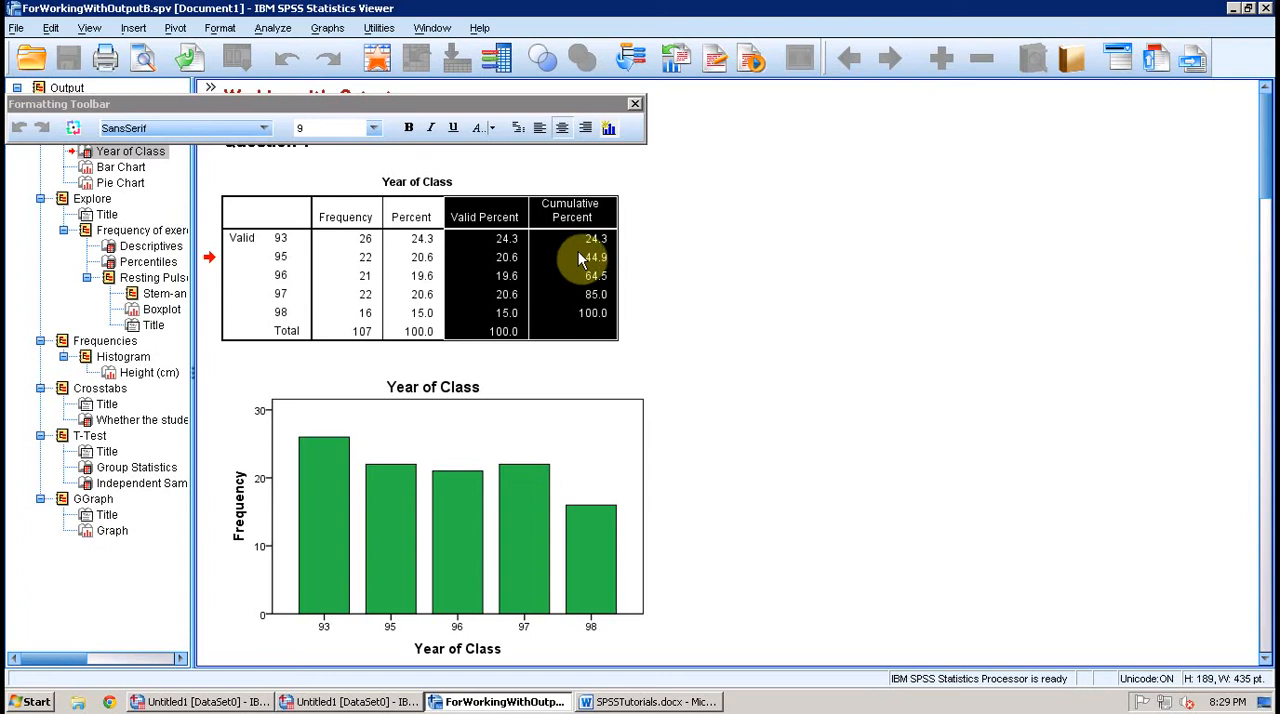
pyautogui.press('Delete')
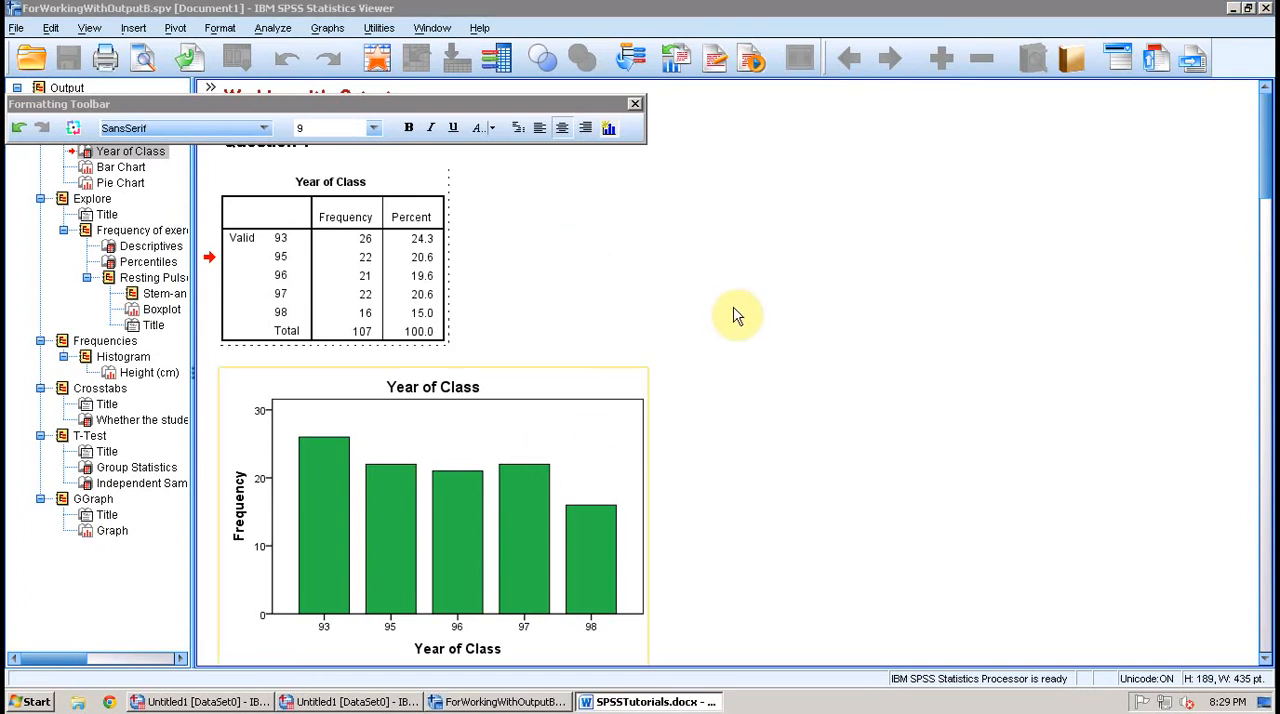
pyautogui.click(740, 308)
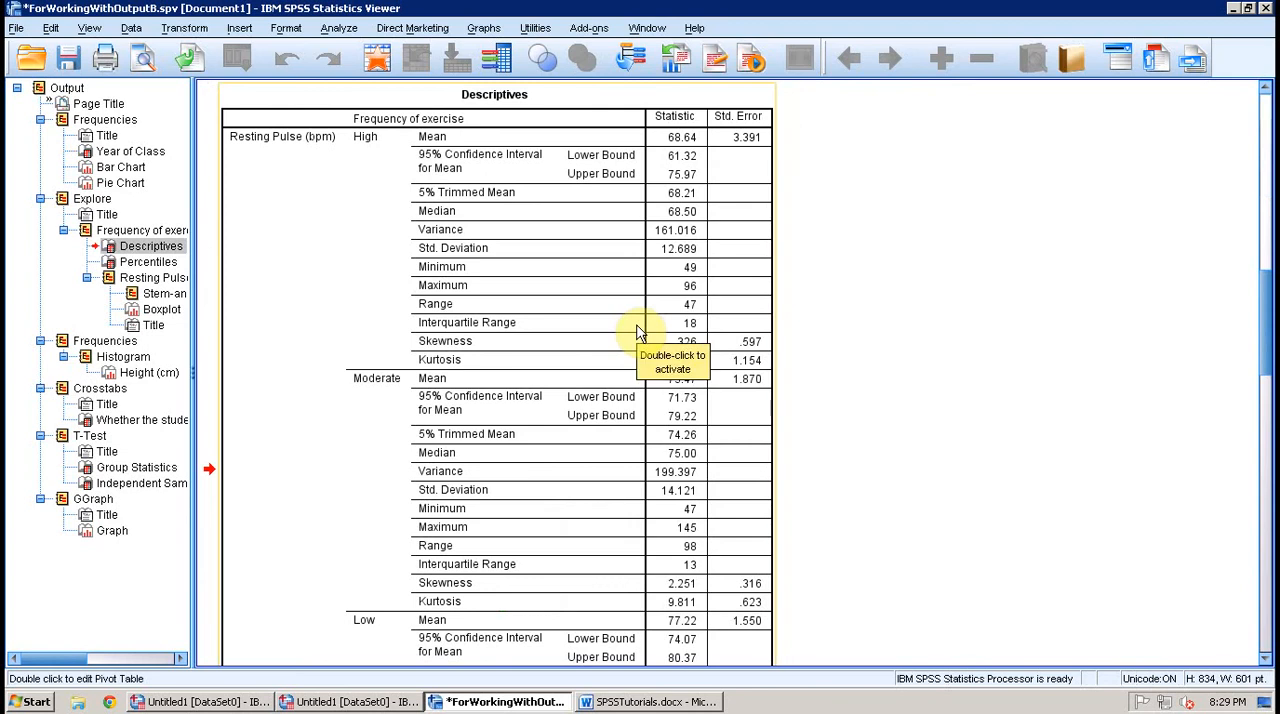
# Step: In the Descriptives table, delete the 5% Trimmed Mean, Variance, Skewness and Kurtosis rows of the High exercise group
pyautogui.doubleClick(638, 330)
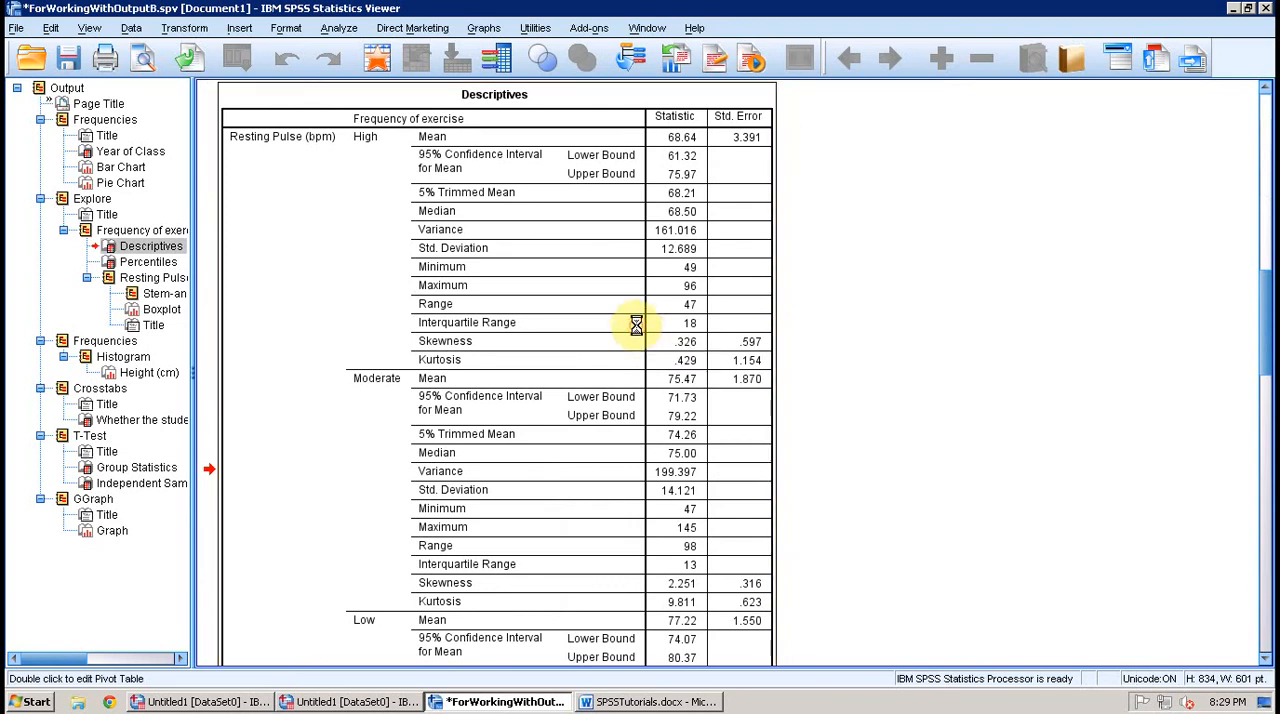
pyautogui.moveTo(640, 266); pyautogui.dragTo(935, 273)
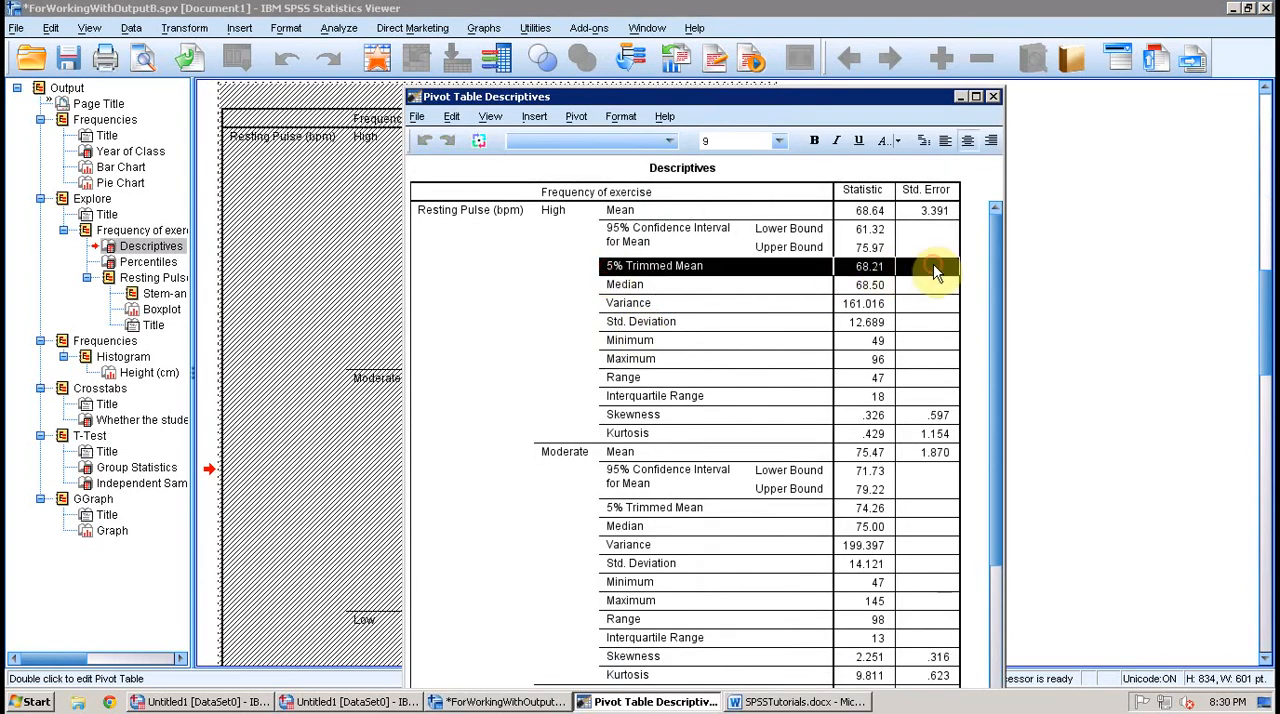
pyautogui.press('Delete')
pyautogui.moveTo(634, 287); pyautogui.dragTo(908, 284)
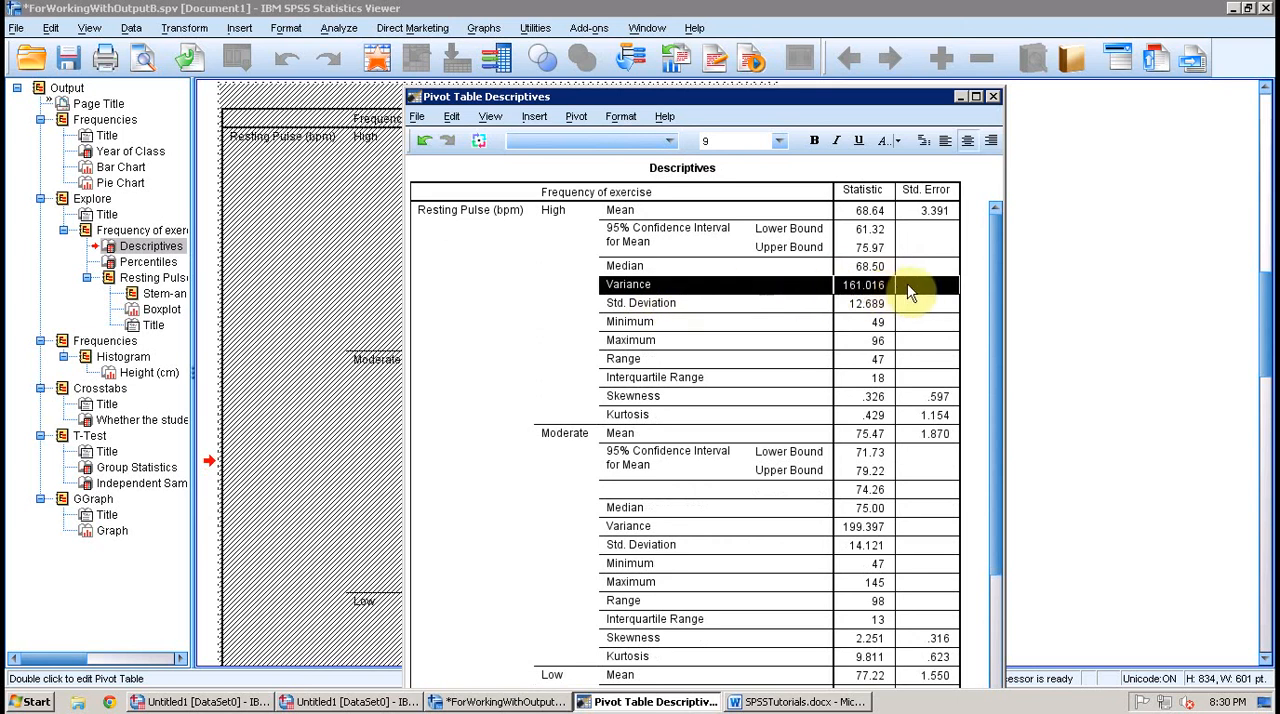
pyautogui.press('Delete')
pyautogui.moveTo(631, 388); pyautogui.dragTo(911, 393)
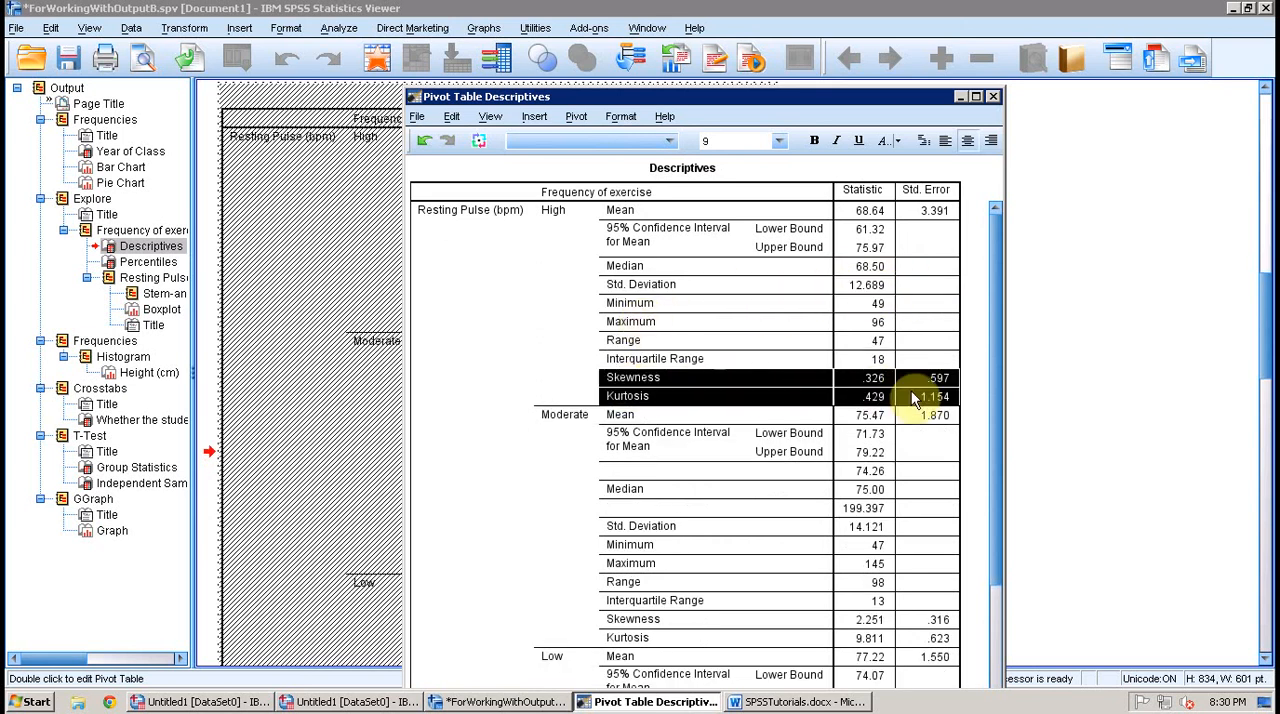
pyautogui.press('Delete')
# Step: Delete the unlabelled trimmed mean, variance, skewness and kurtosis rows of the Moderate group in the Descriptives table
pyautogui.click(885, 433)
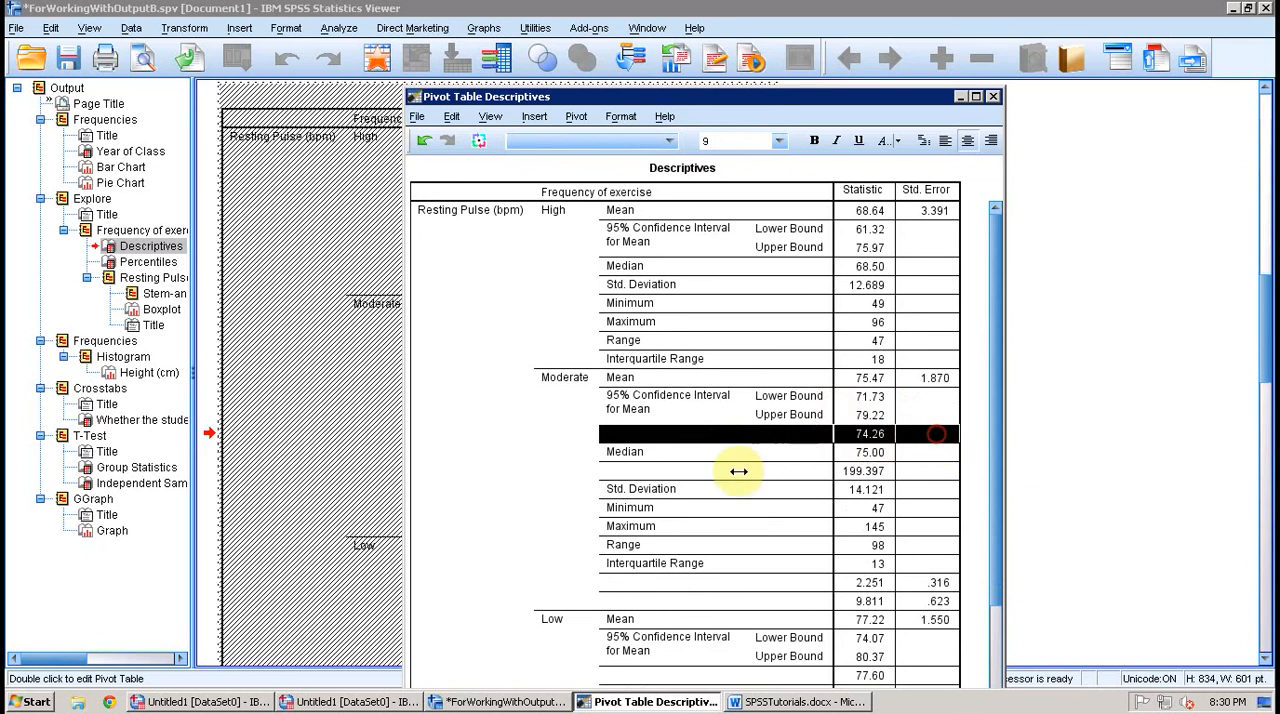
pyautogui.press('Delete')
pyautogui.moveTo(745, 457); pyautogui.dragTo(934, 455)
pyautogui.press('Delete')
pyautogui.moveTo(790, 548); pyautogui.dragTo(943, 560)
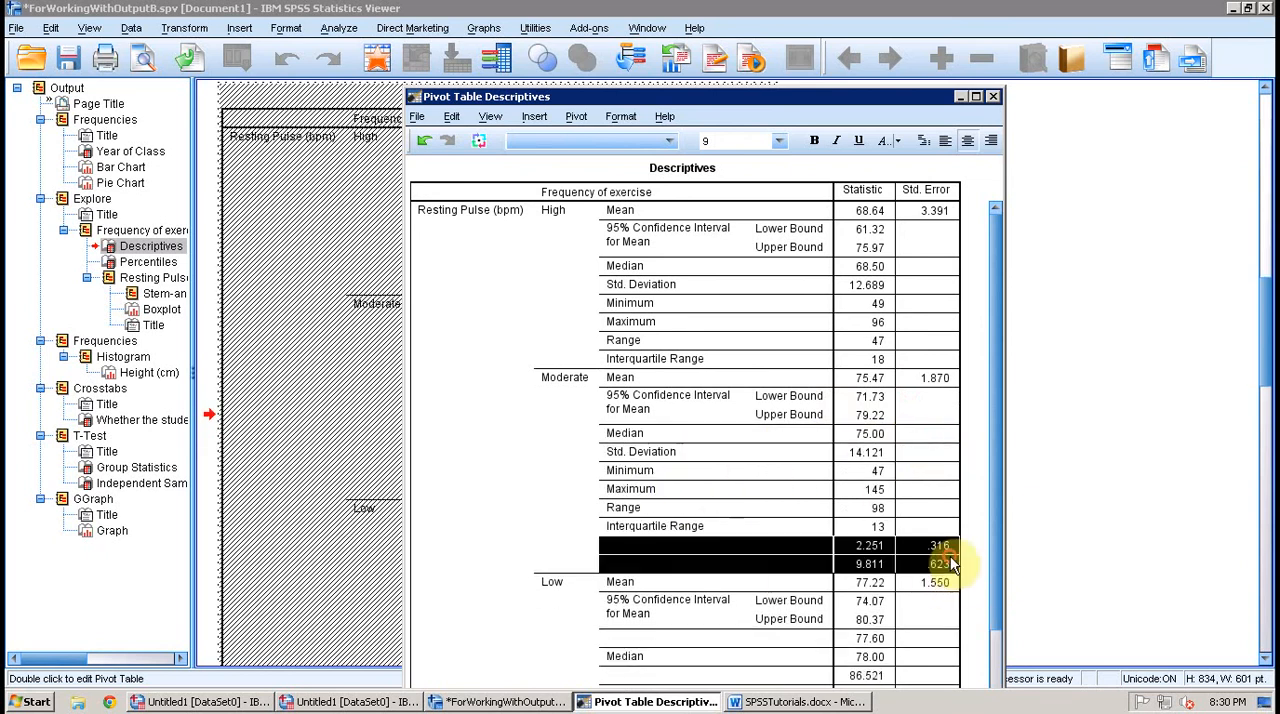
pyautogui.press('Delete')
# Step: Delete the unlabelled trimmed mean, variance, skewness and kurtosis rows of the Low group and close the Descriptives table editor
pyautogui.moveTo(745, 600); pyautogui.dragTo(921, 622)
pyautogui.press('Delete')
pyautogui.press('Delete')
pyautogui.moveTo(810, 58); pyautogui.dragTo(807, 13)
pyautogui.moveTo(987, 480); pyautogui.dragTo(987, 505)
pyautogui.moveTo(622, 633); pyautogui.dragTo(965, 634)
pyautogui.press('Delete')
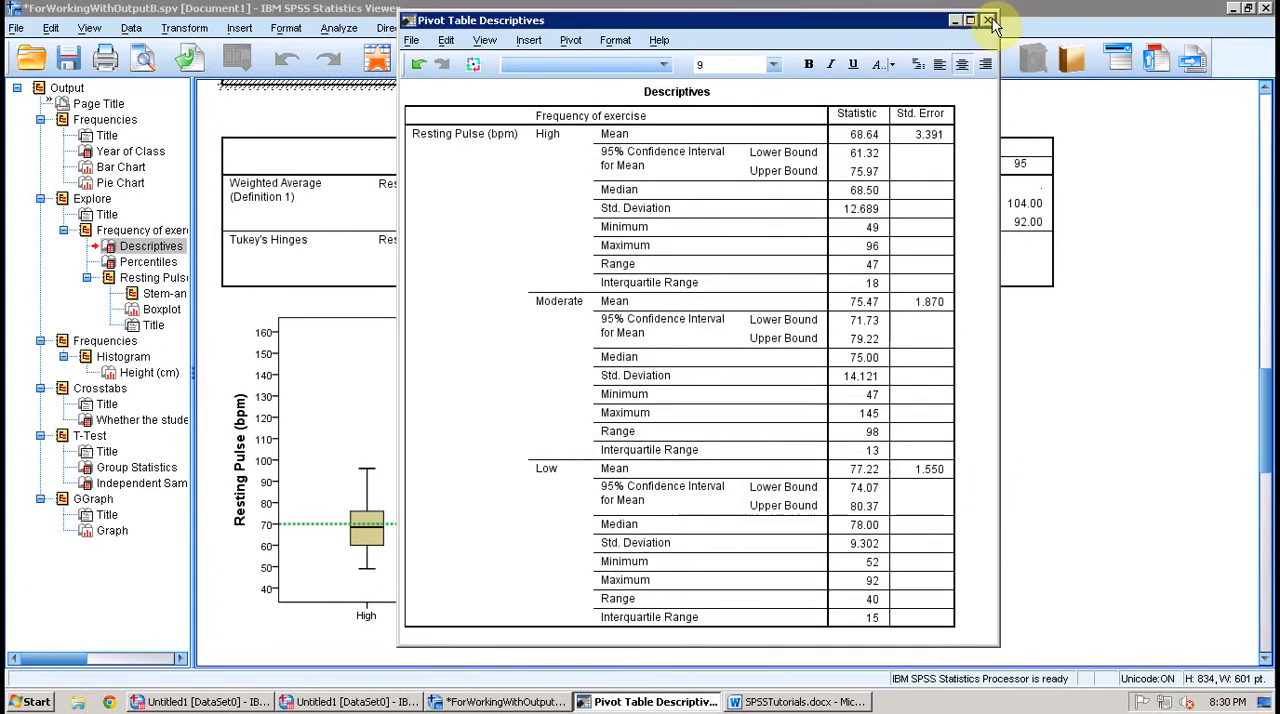
pyautogui.click(989, 20)
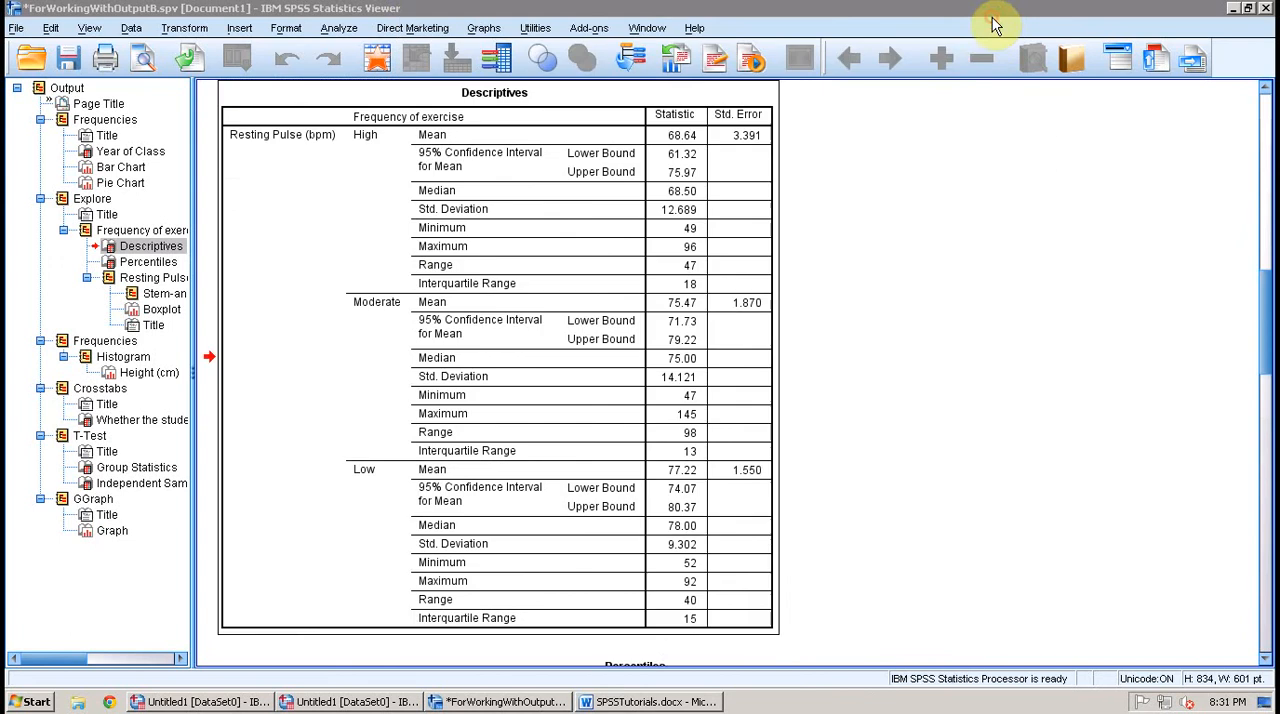
# Step: Open the Percentiles table for editing and delete all of its Tukey's Hinges rows
pyautogui.press('Down')
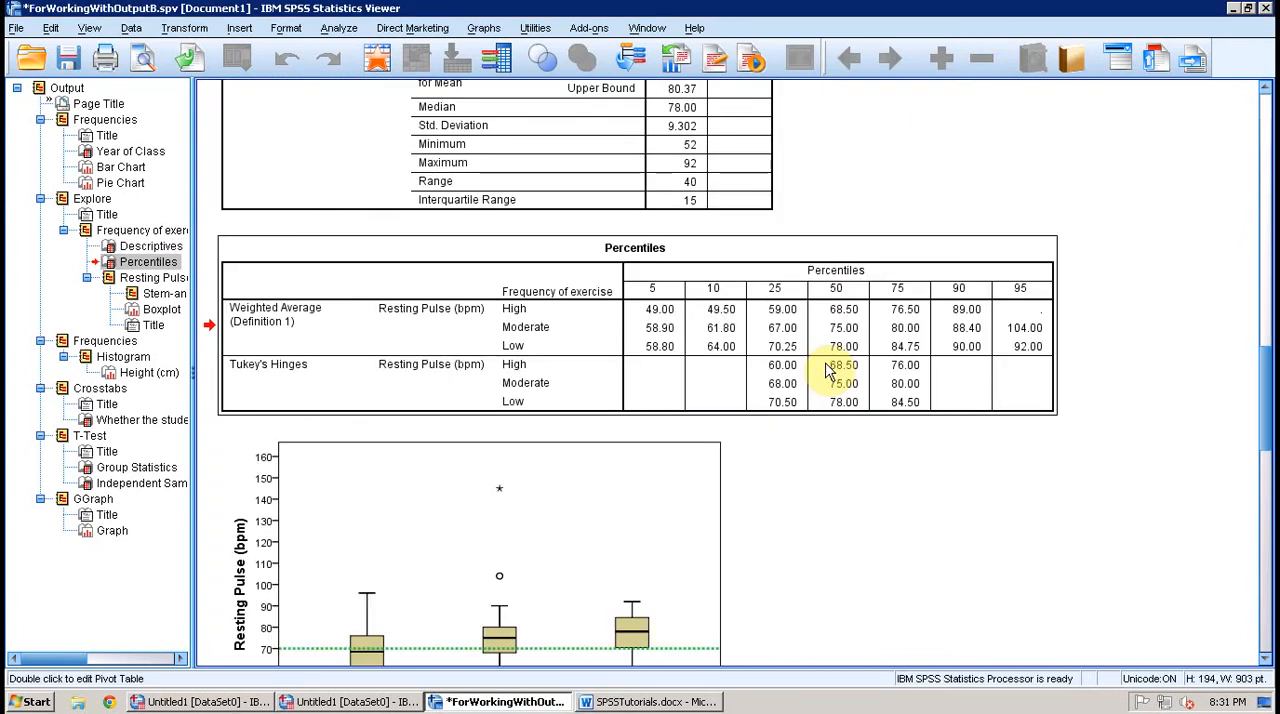
pyautogui.doubleClick(829, 370)
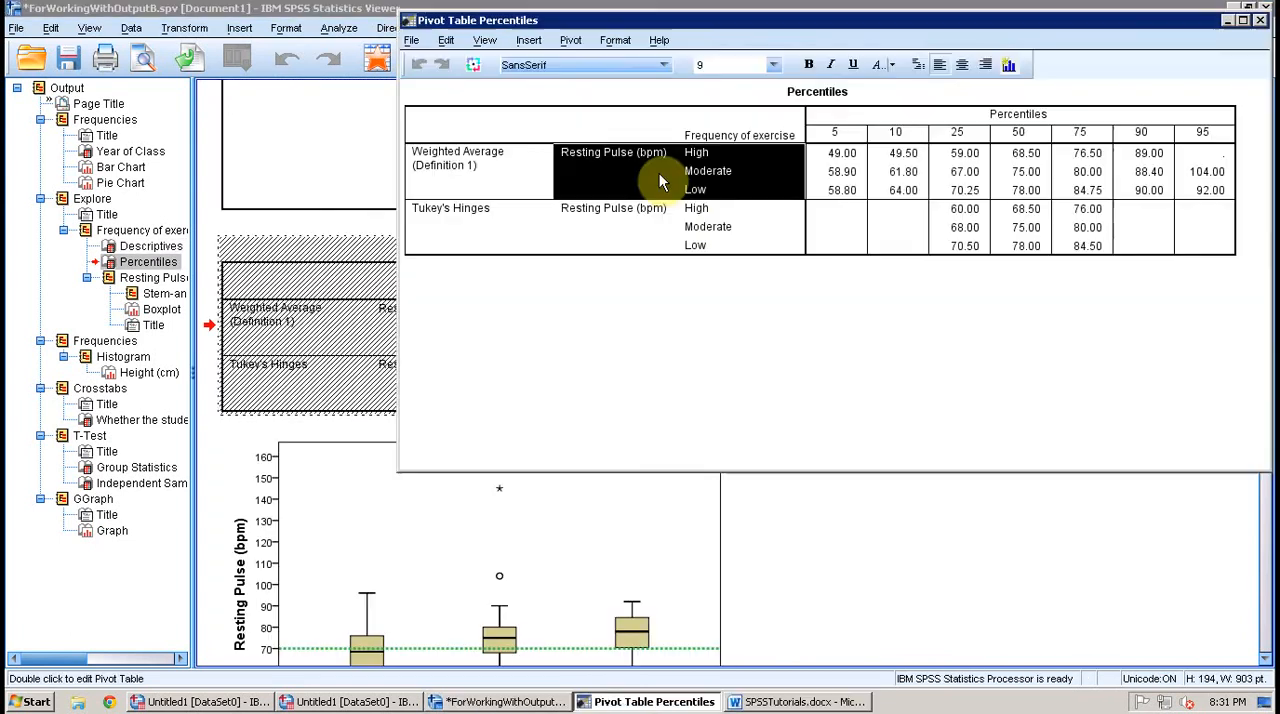
pyautogui.moveTo(659, 173); pyautogui.dragTo(719, 182)
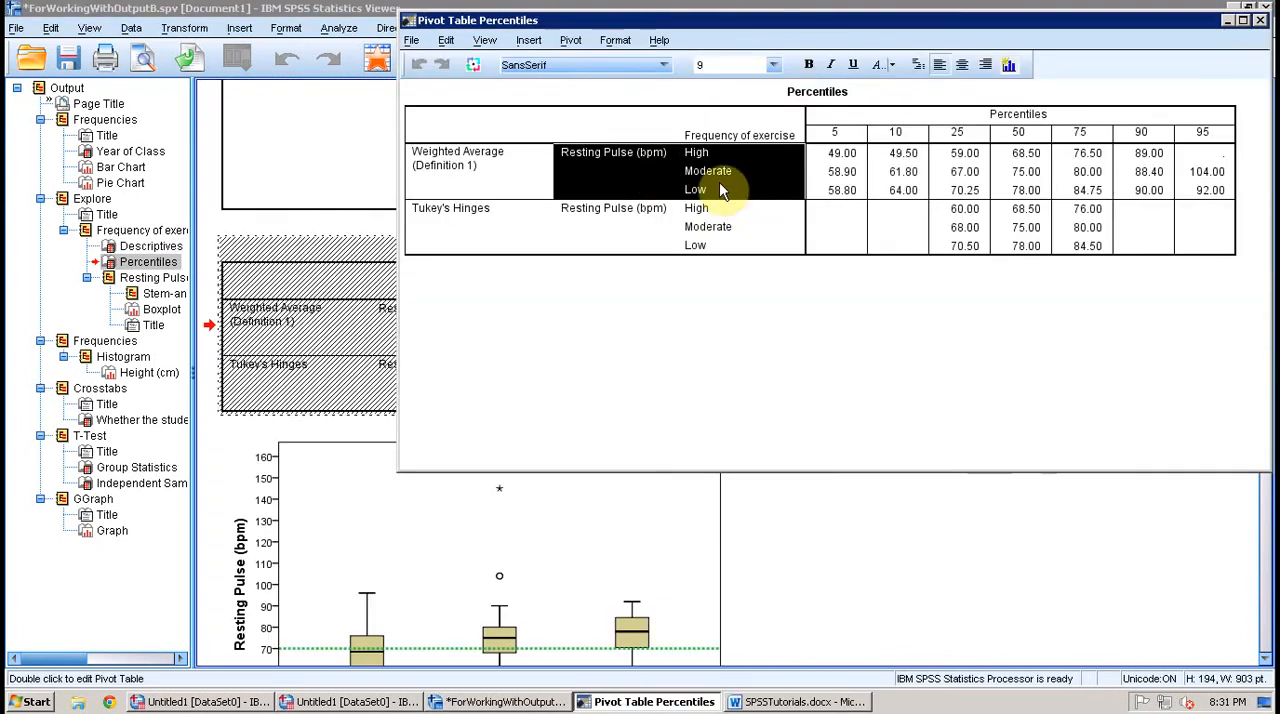
pyautogui.click(1200, 247)
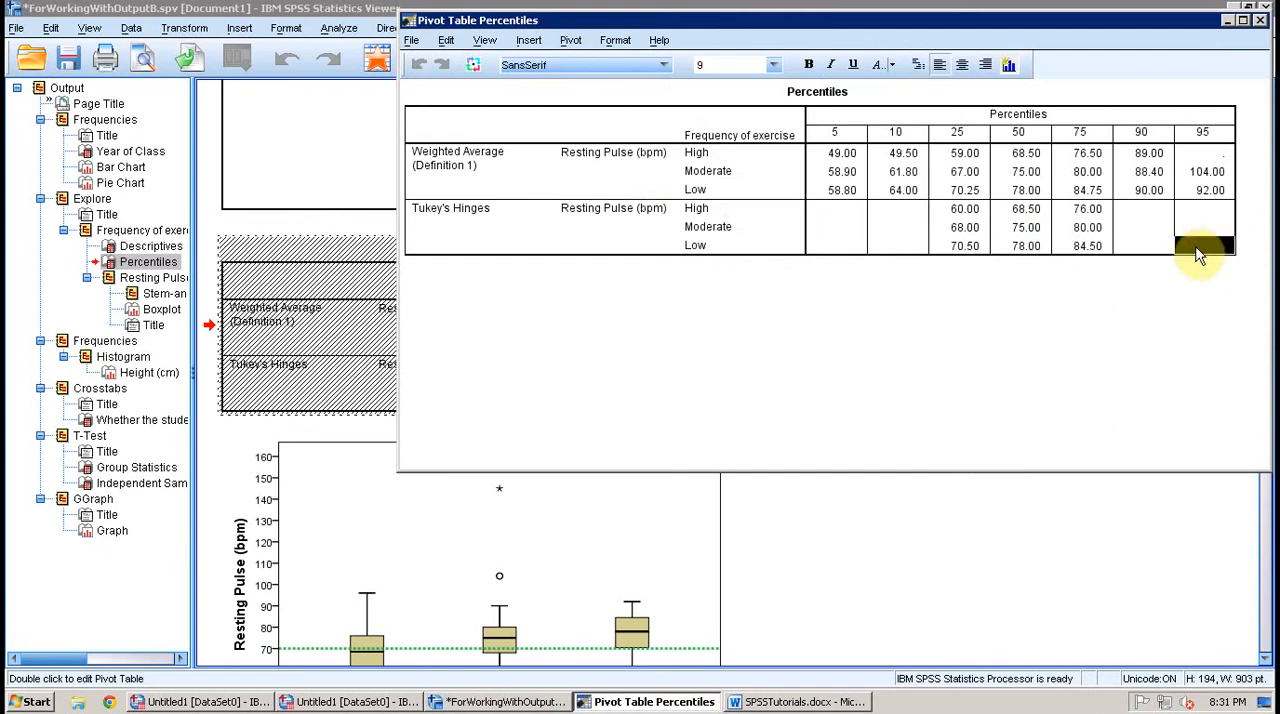
pyautogui.click(562, 246)
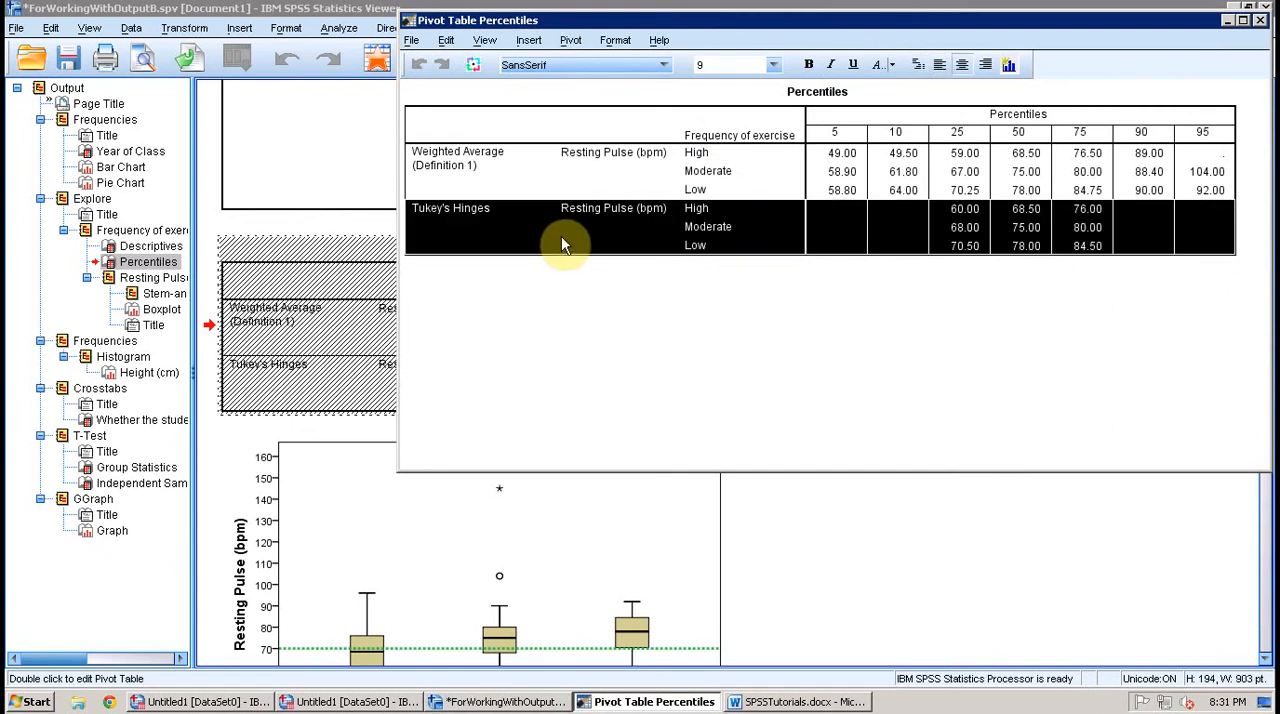
pyautogui.click(1206, 250)
pyautogui.moveTo(1206, 250); pyautogui.dragTo(477, 222)
pyautogui.press('Delete')
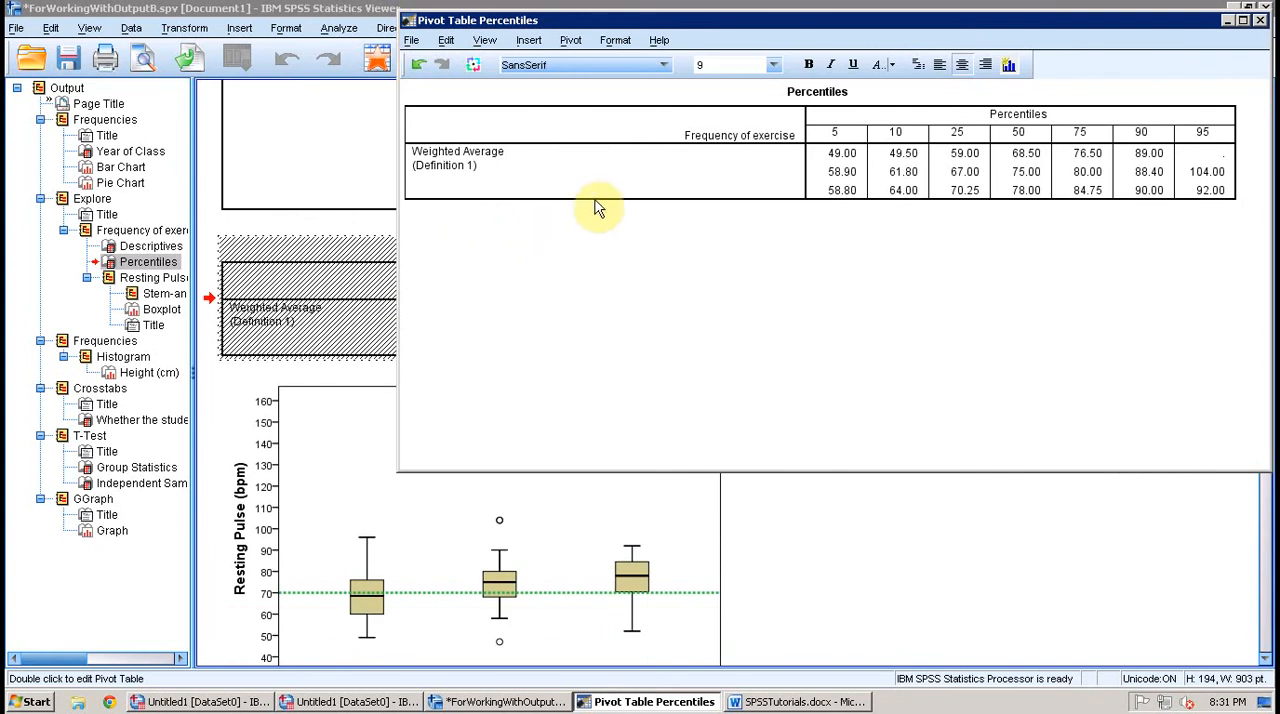
# Step: Delete the 5, 10, 90 and 95 percentile columns from the Percentiles table and close its editor
pyautogui.click(739, 176)
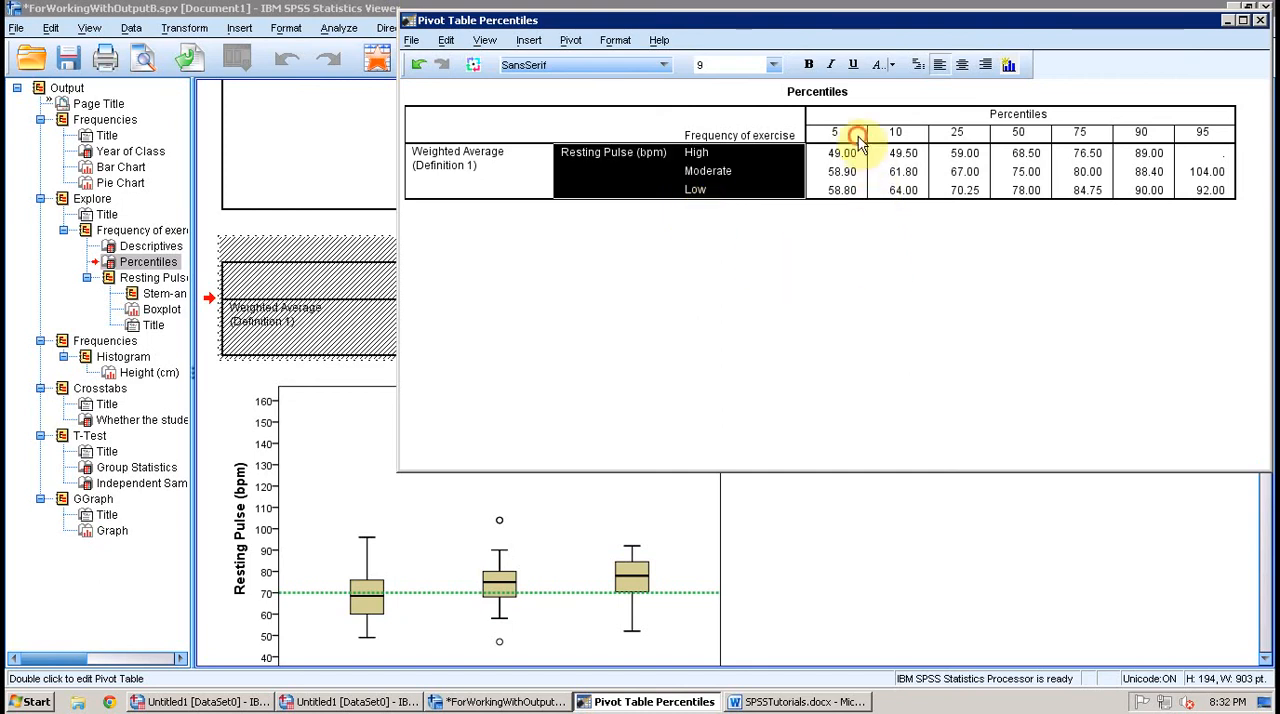
pyautogui.moveTo(851, 149); pyautogui.dragTo(908, 196)
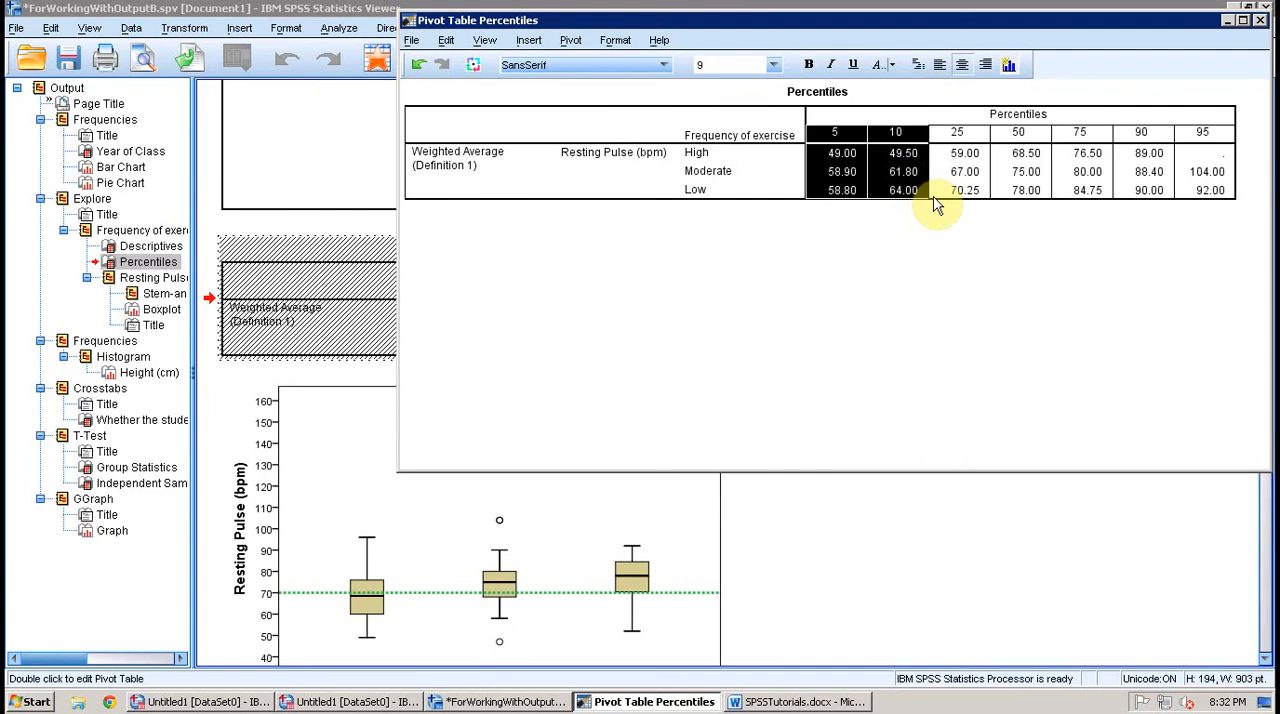
pyautogui.press('Delete')
pyautogui.moveTo(1025, 135); pyautogui.dragTo(1084, 192)
pyautogui.press('Delete')
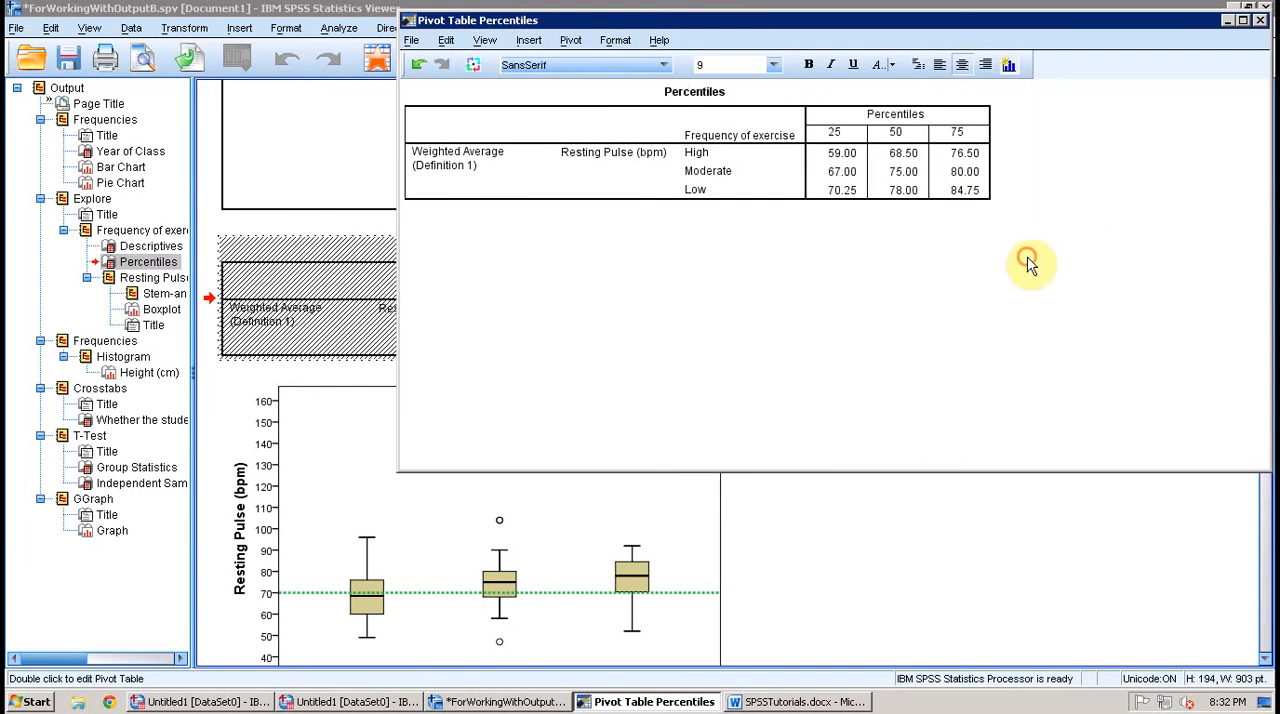
pyautogui.click(1259, 24)
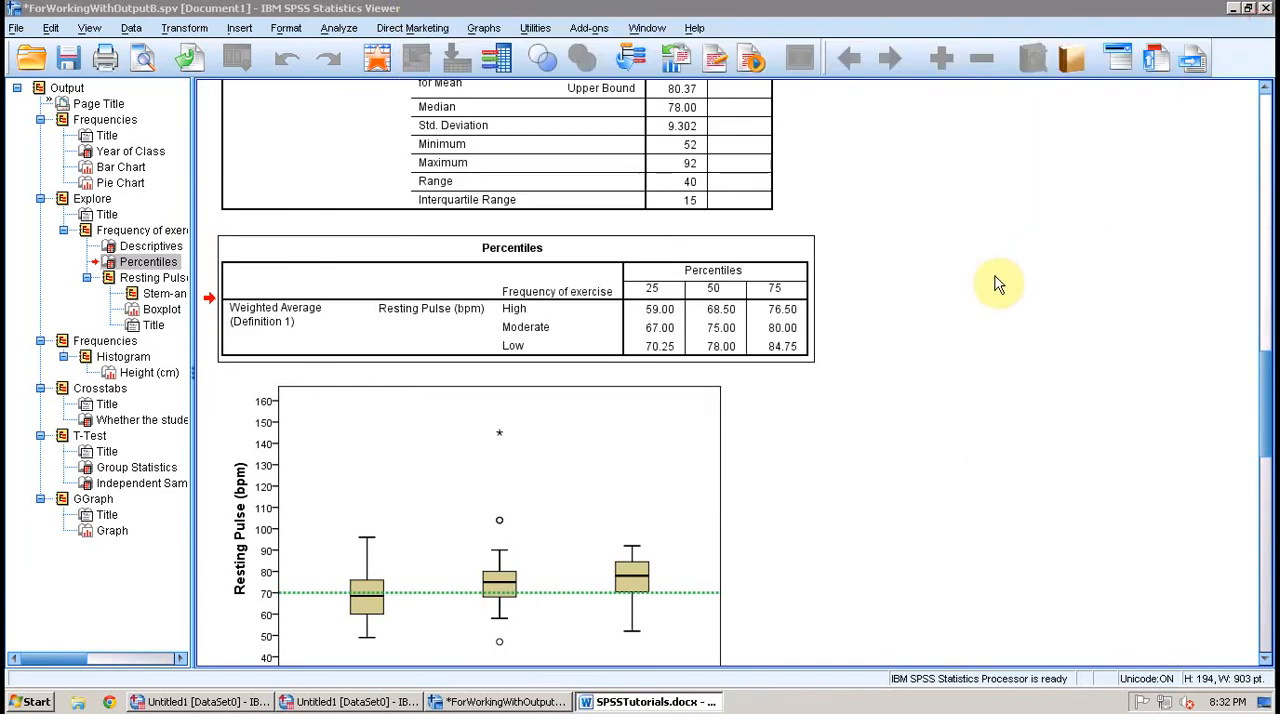
# Step: Review the output for Questions 4 to 6 and check how ForWorkingWithOutputC.spv is divided into pages in the print preview
pyautogui.scroll(-5, 900, 360)
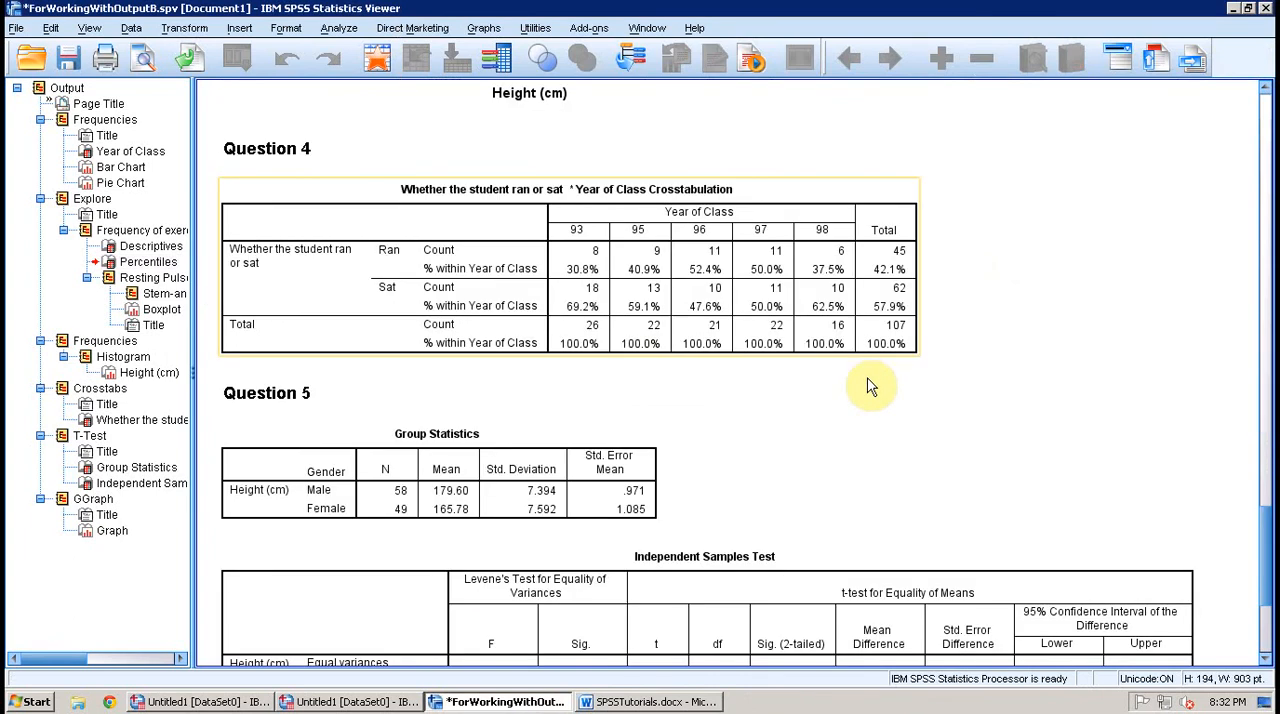
pyautogui.scroll(-5, 872, 386)
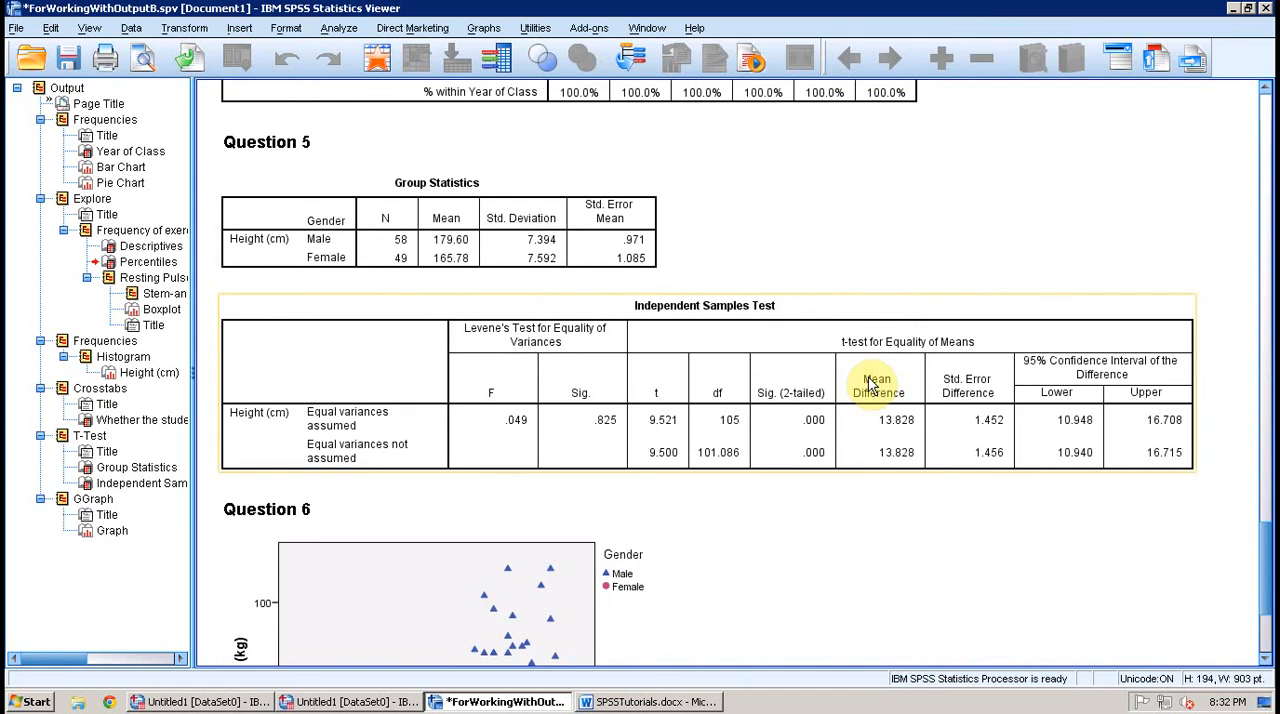
pyautogui.scroll(-3, 872, 386)
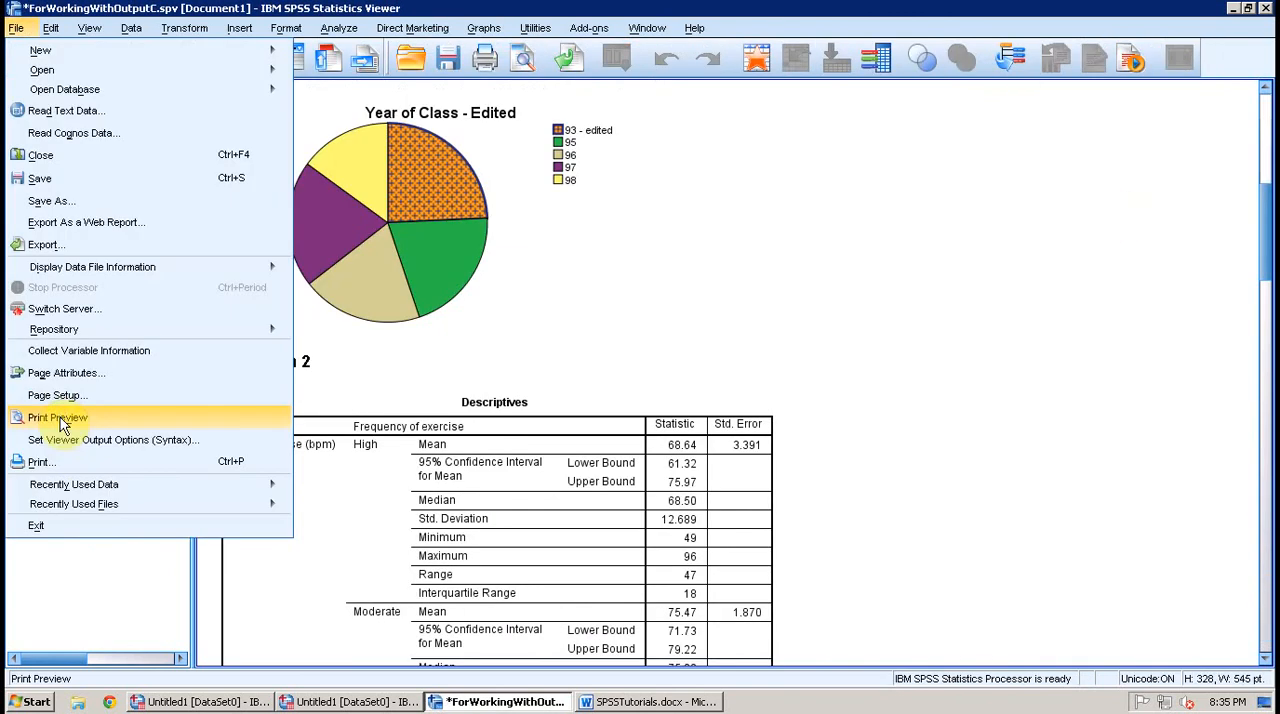
pyautogui.click(60, 414)
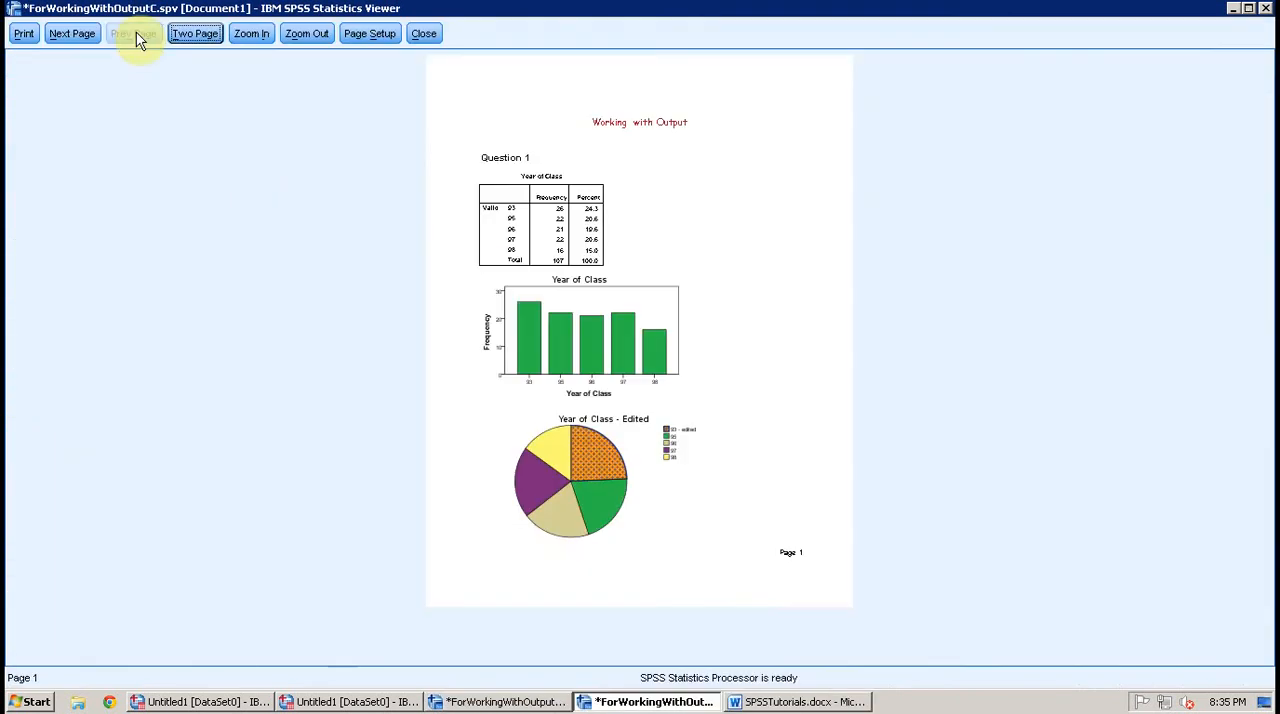
pyautogui.click(78, 36)
pyautogui.click(82, 38)
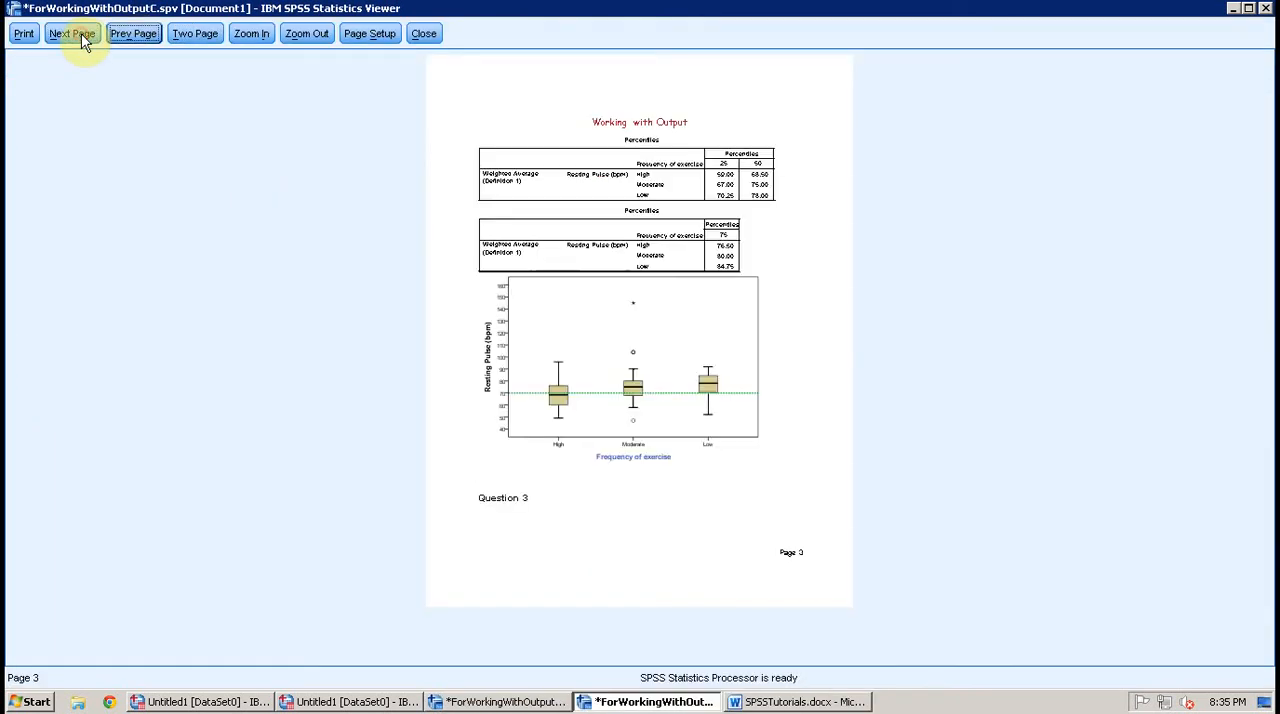
pyautogui.click(82, 38)
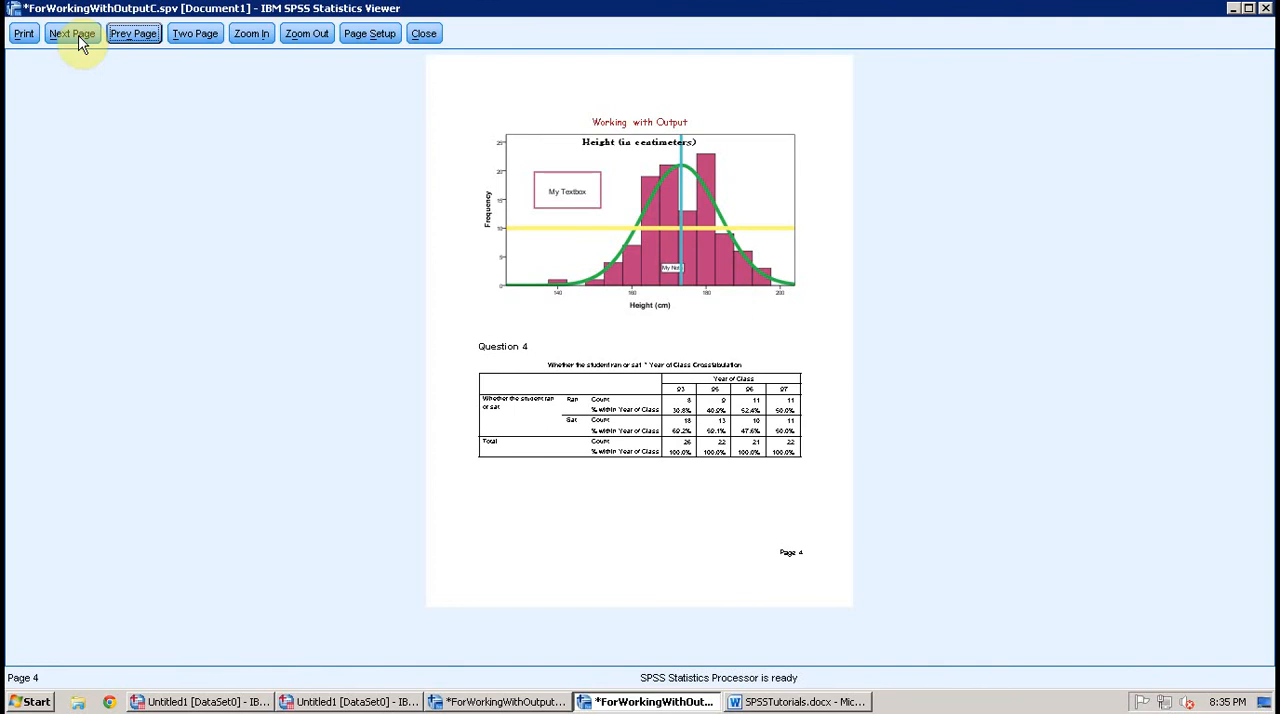
pyautogui.click(82, 40)
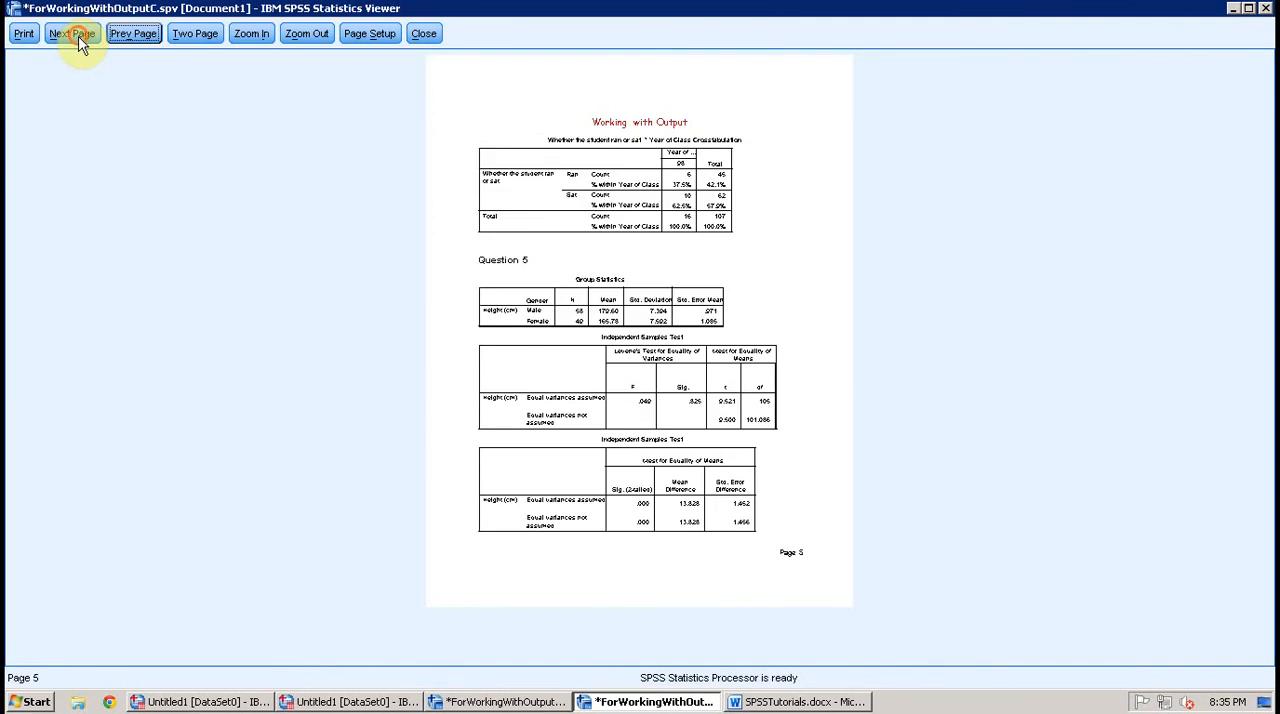
pyautogui.click(82, 40)
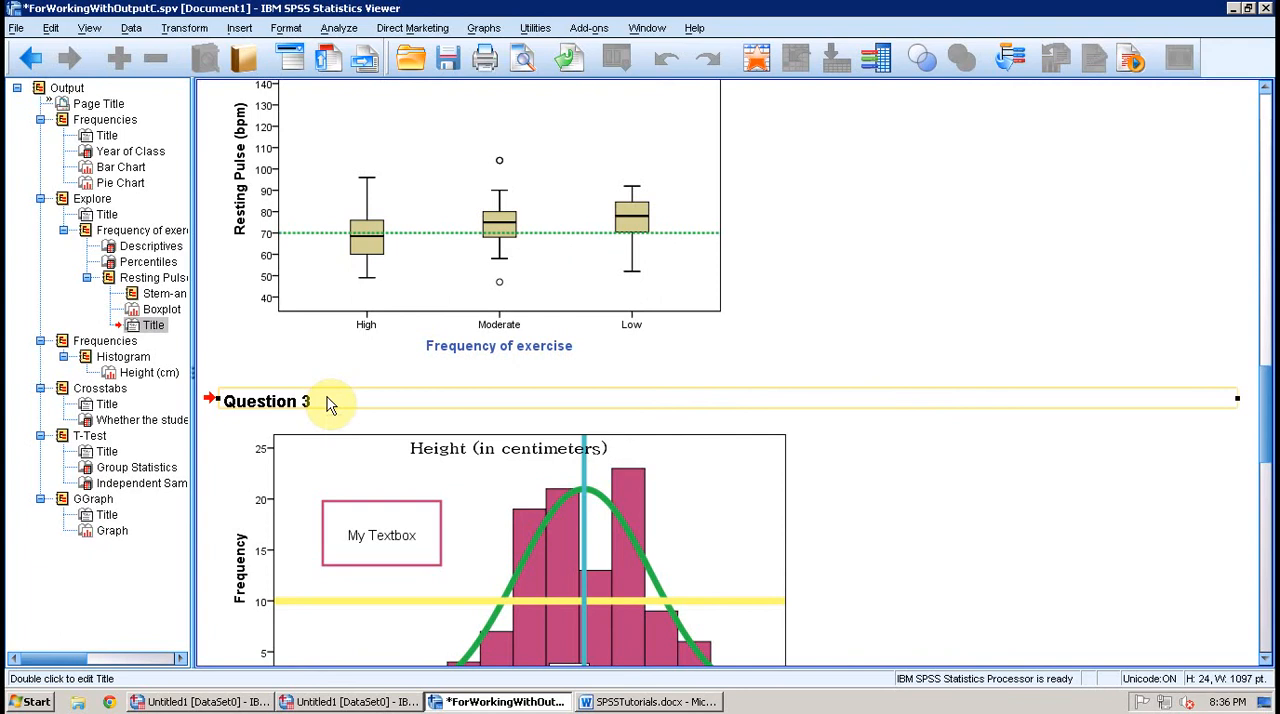
# Step: Insert a page break before the Question 3 title
pyautogui.click(239, 28)
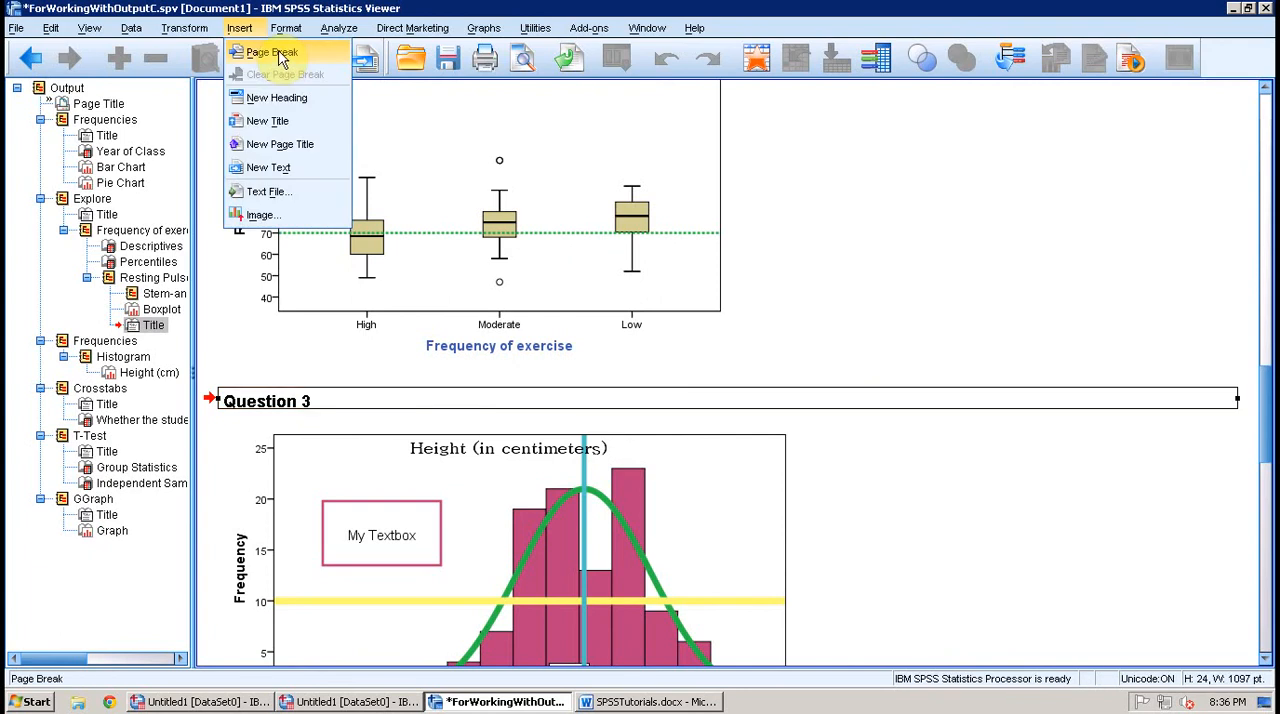
pyautogui.click(275, 52)
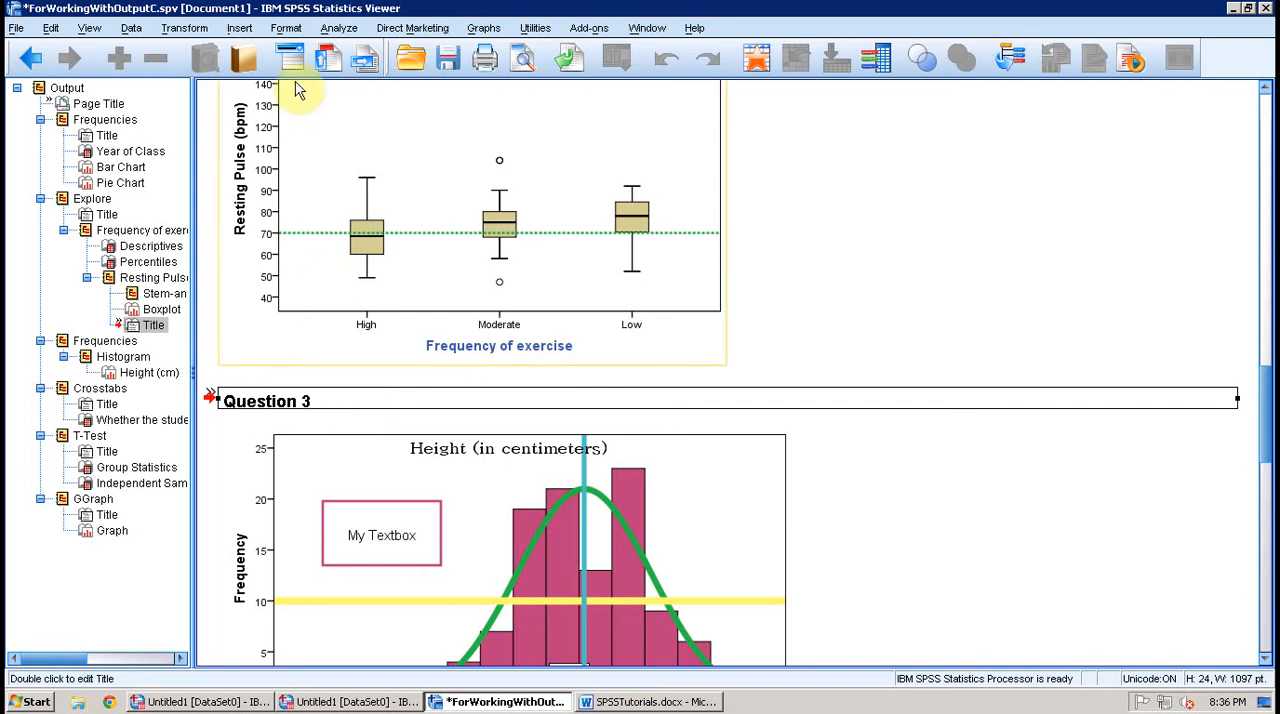
pyautogui.click(239, 28)
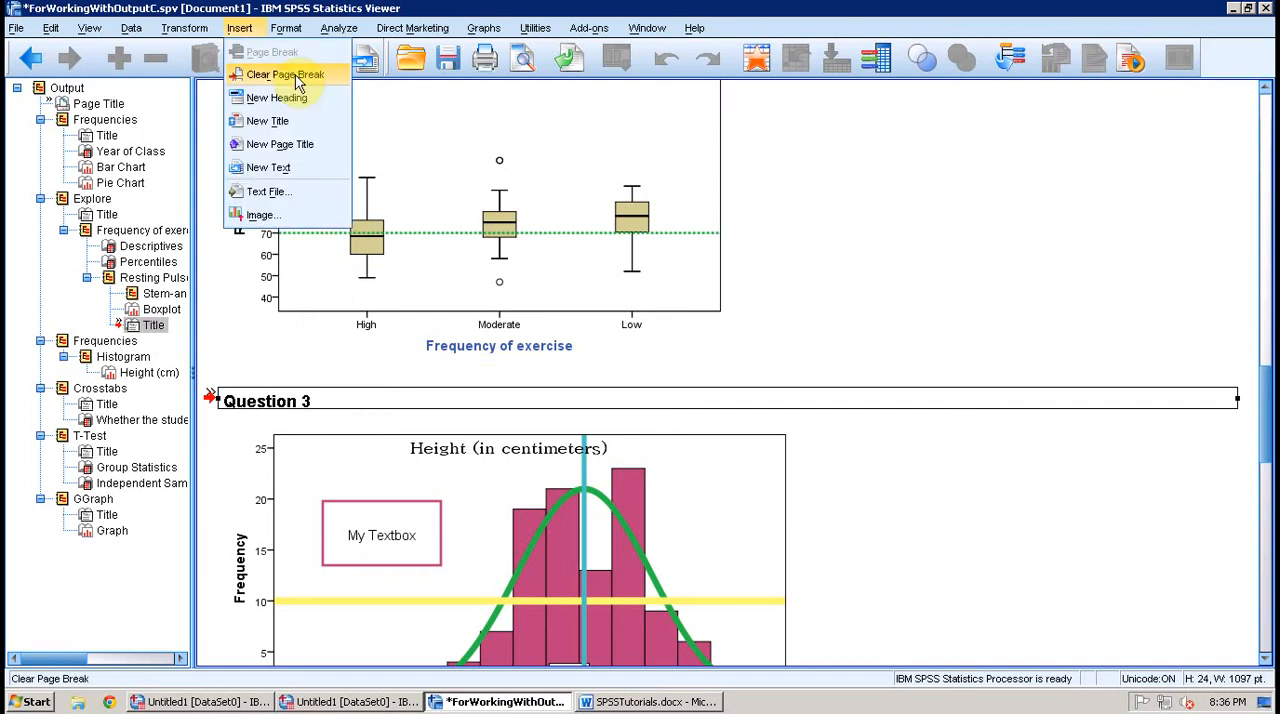
pyautogui.click(295, 77)
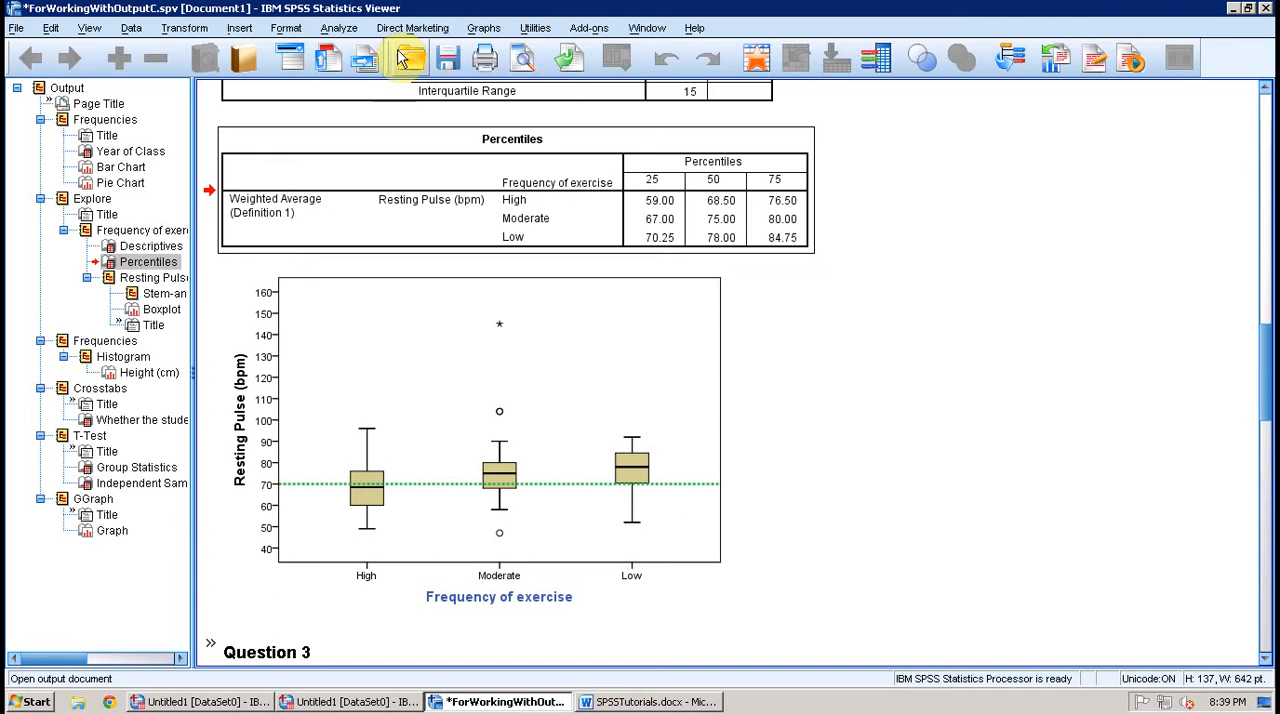
# Step: Insert a blank text object between the Percentiles table and the boxplot to add space
pyautogui.click(240, 28)
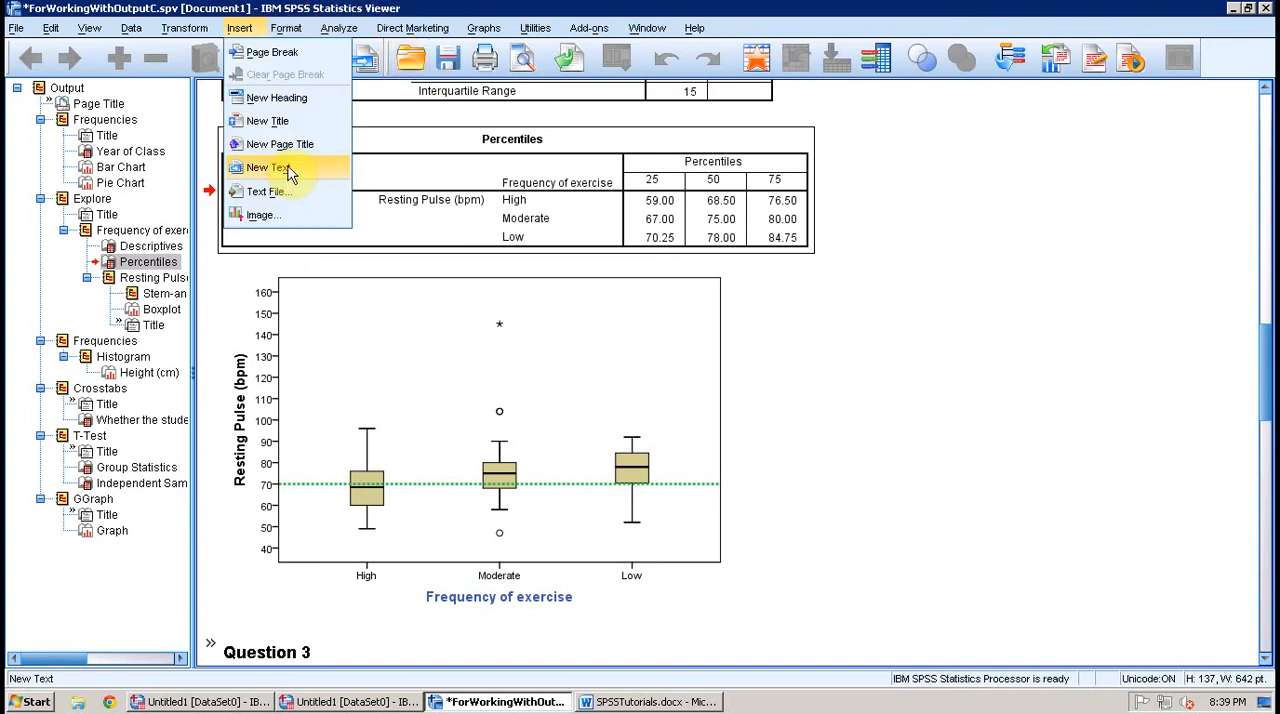
pyautogui.click(288, 170)
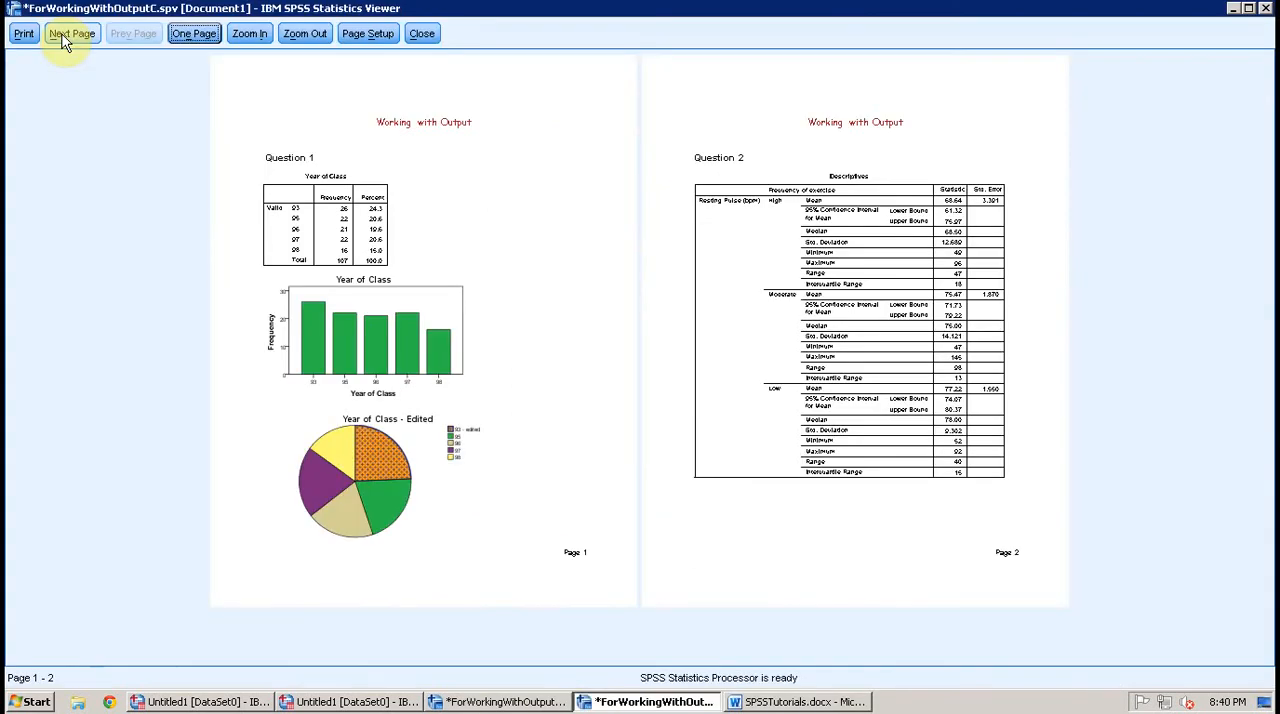
# Step: Check the page layout in the two-page print preview and save the output as ForWorkingWithOutputC.spv
pyautogui.click(70, 33)
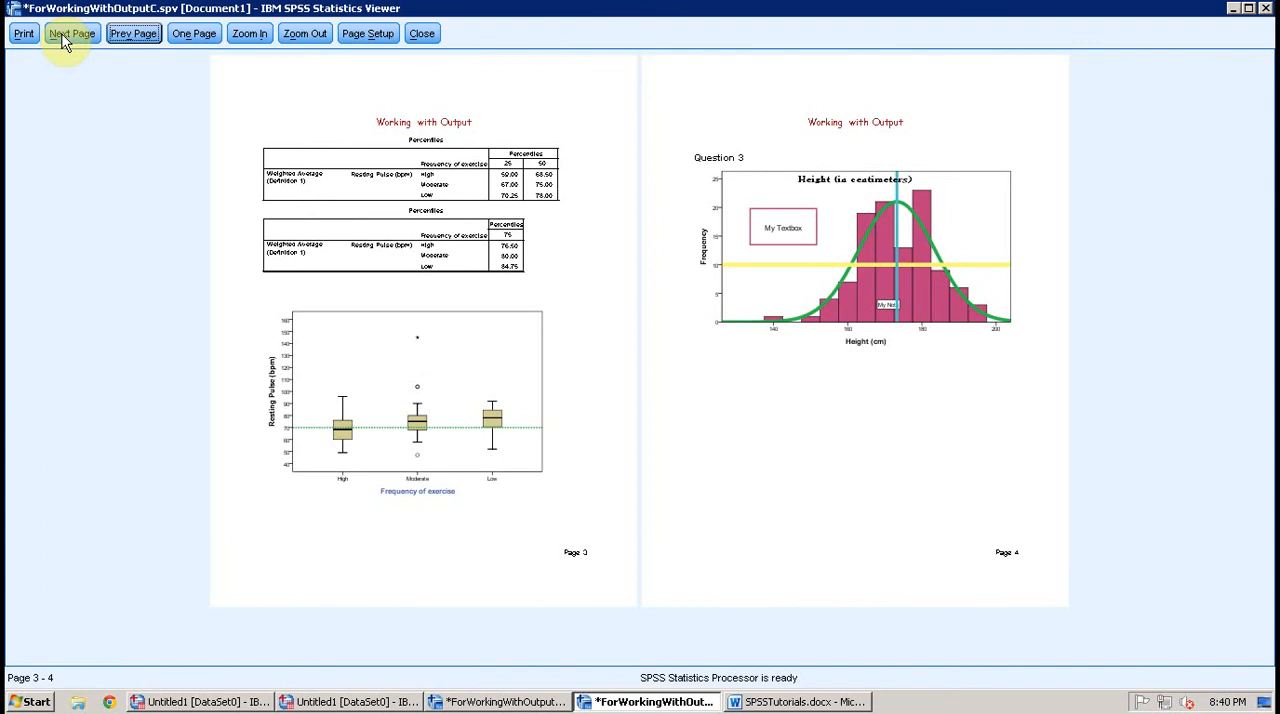
pyautogui.click(63, 38)
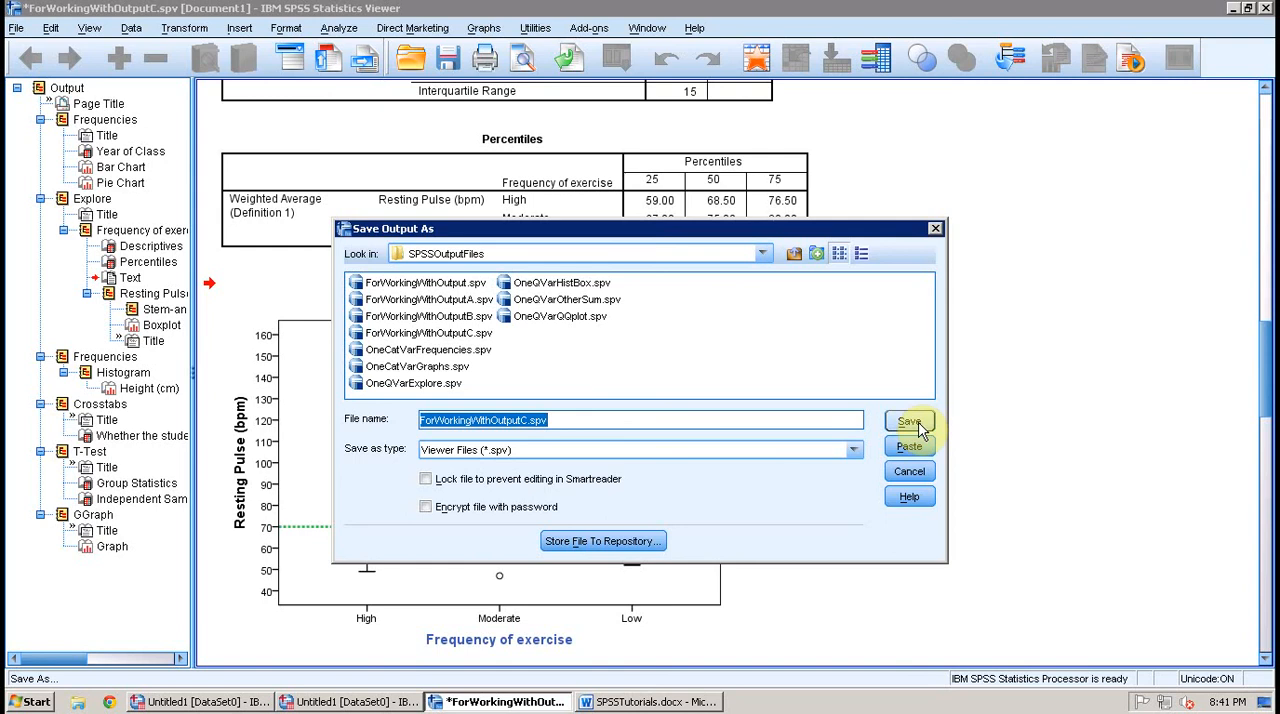
pyautogui.click(909, 422)
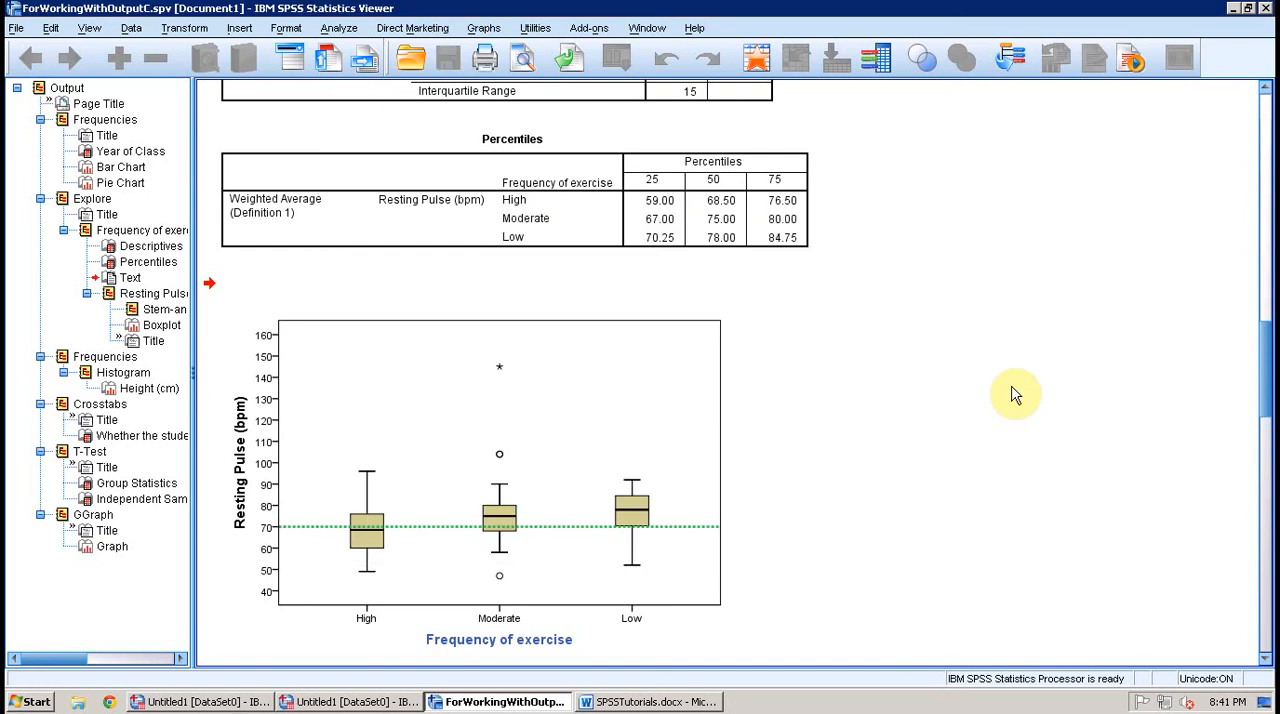